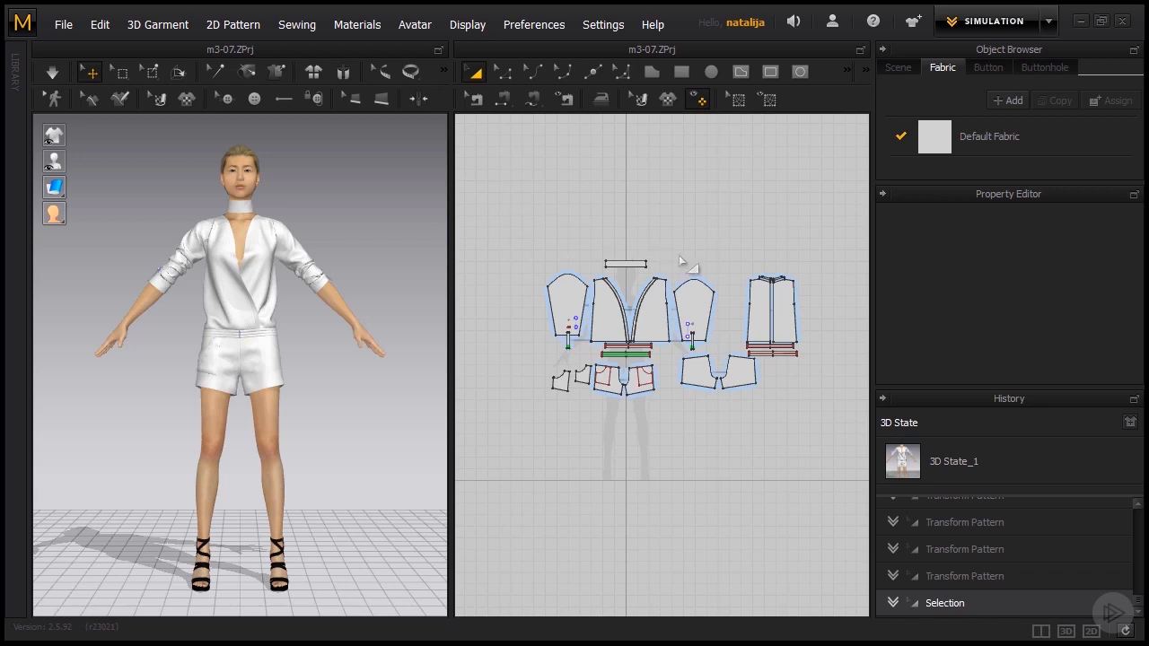
# Select all garment pattern pieces in the 2D pattern view and freeze them
pyautogui.moveTo(830, 208); pyautogui.dragTo(503, 448)
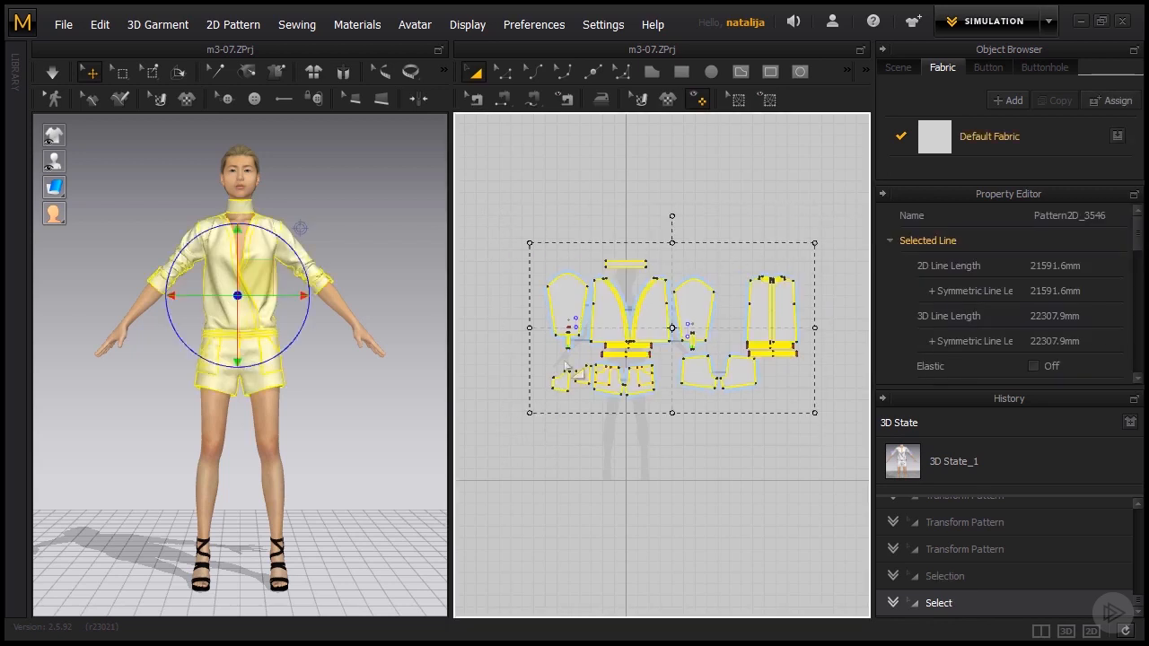
pyautogui.rightClick(605, 313)
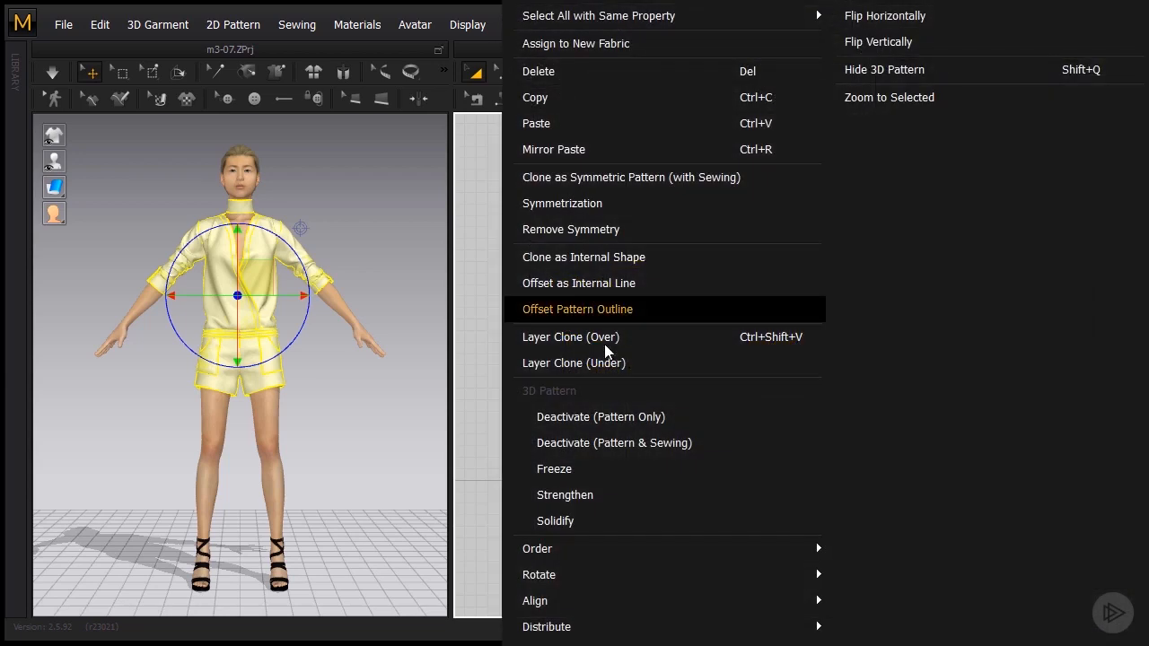
pyautogui.click(577, 472)
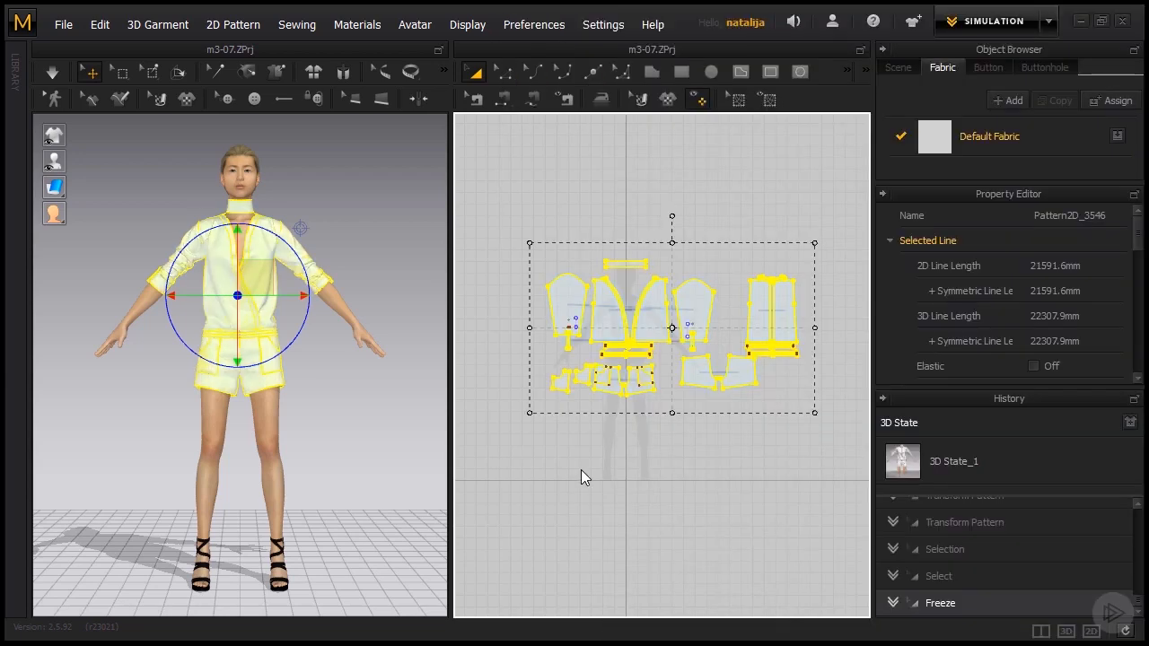
# Move the whole set of frozen patterns to the right, clear of the avatar silhouette, and deselect them
pyautogui.scroll(-1, 480, 399)
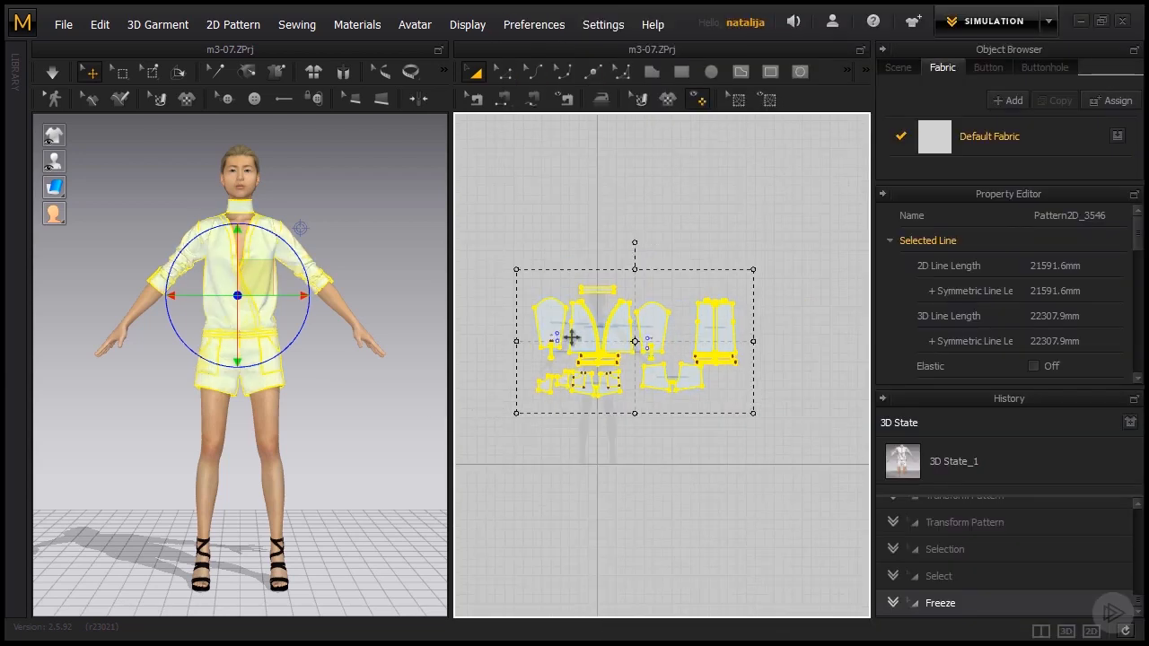
pyautogui.moveTo(583, 332); pyautogui.dragTo(596, 334)
pyautogui.moveTo(337, 323); pyautogui.dragTo(337, 350, button='right')
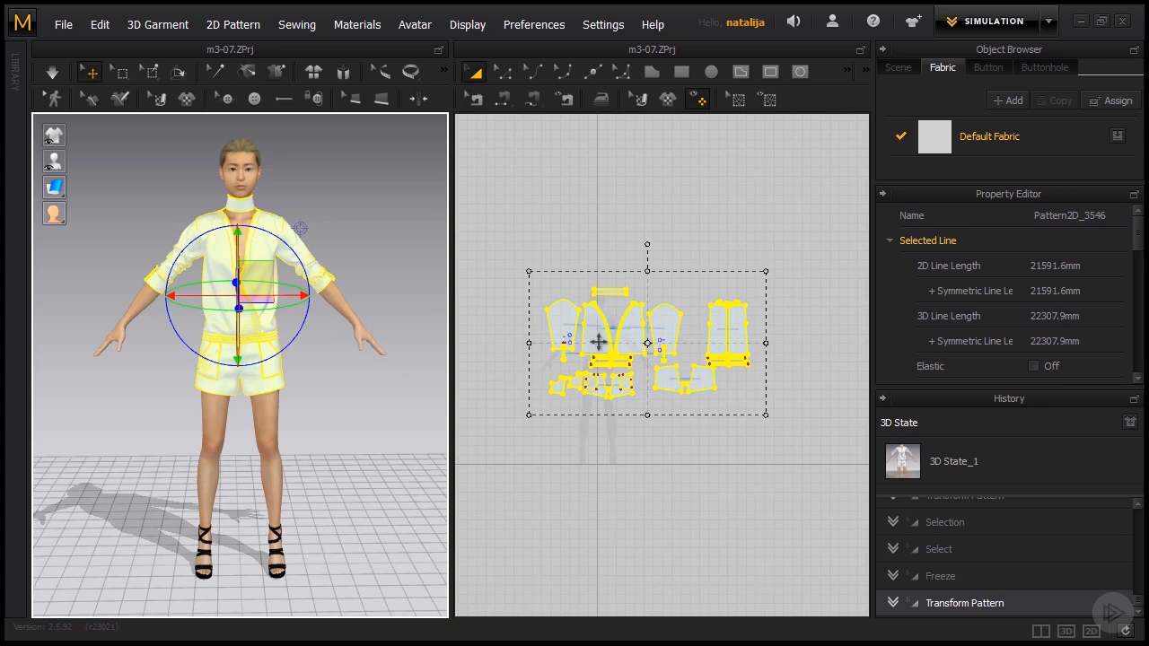
pyautogui.hotkey('ctrl', 'v')
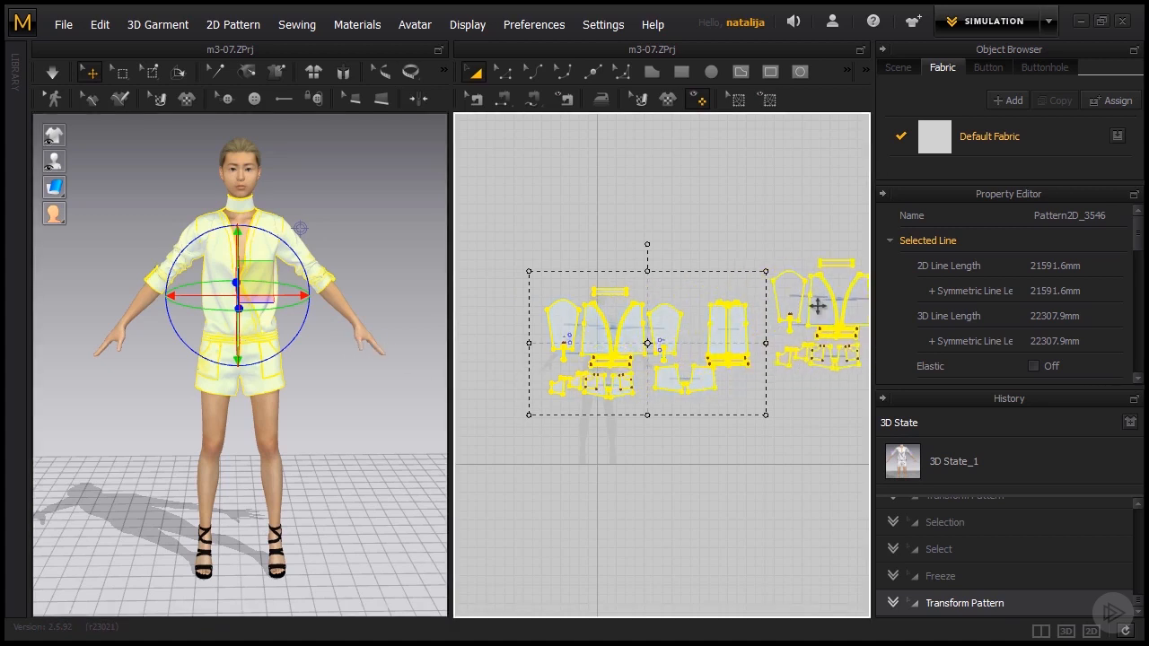
pyautogui.click(835, 305)
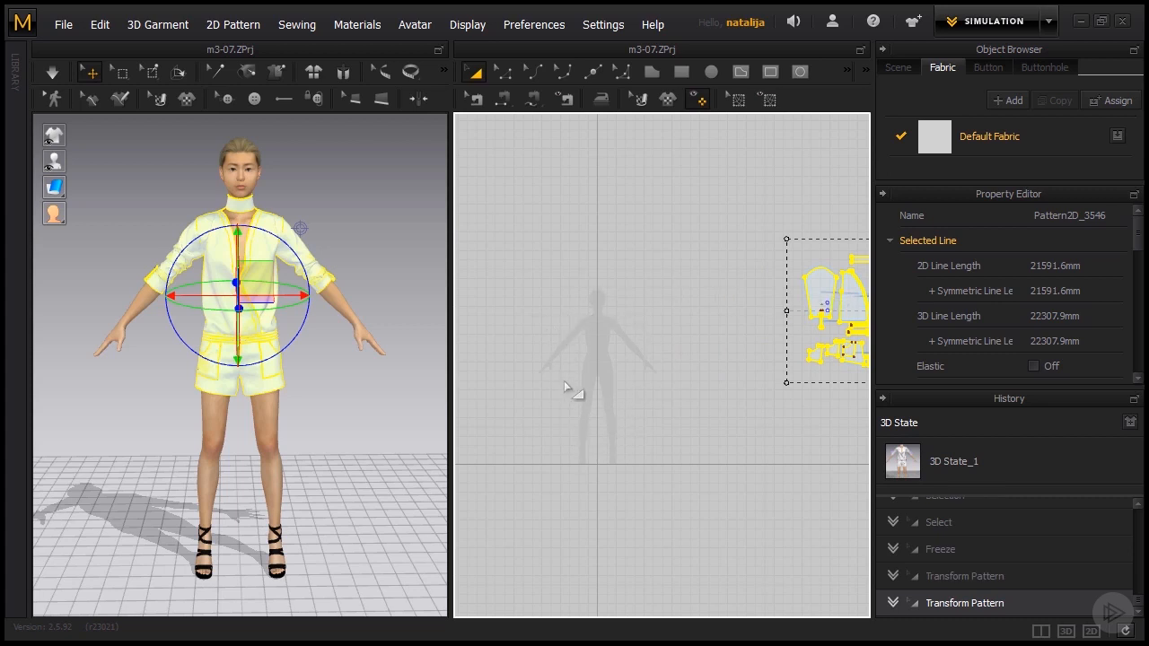
pyautogui.scroll(5, 563, 387)
pyautogui.click(578, 402)
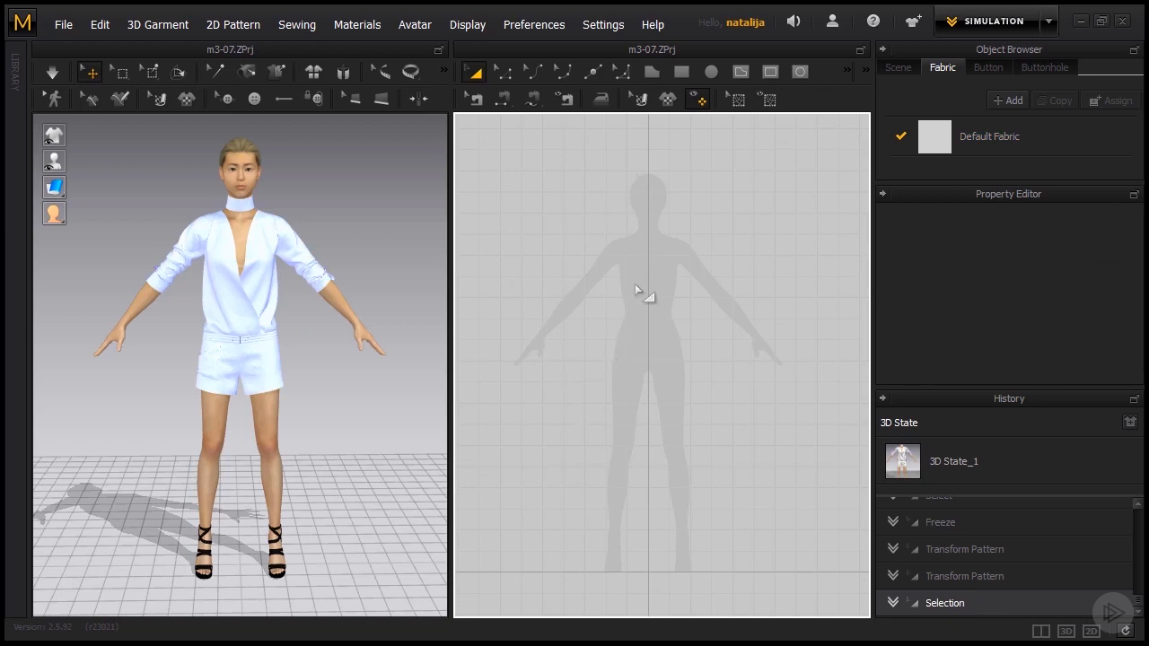
# Create a rectangular pattern 130 mm wide and 55 mm high at the waist of the avatar silhouette
pyautogui.click(682, 71)
pyautogui.click(649, 313)
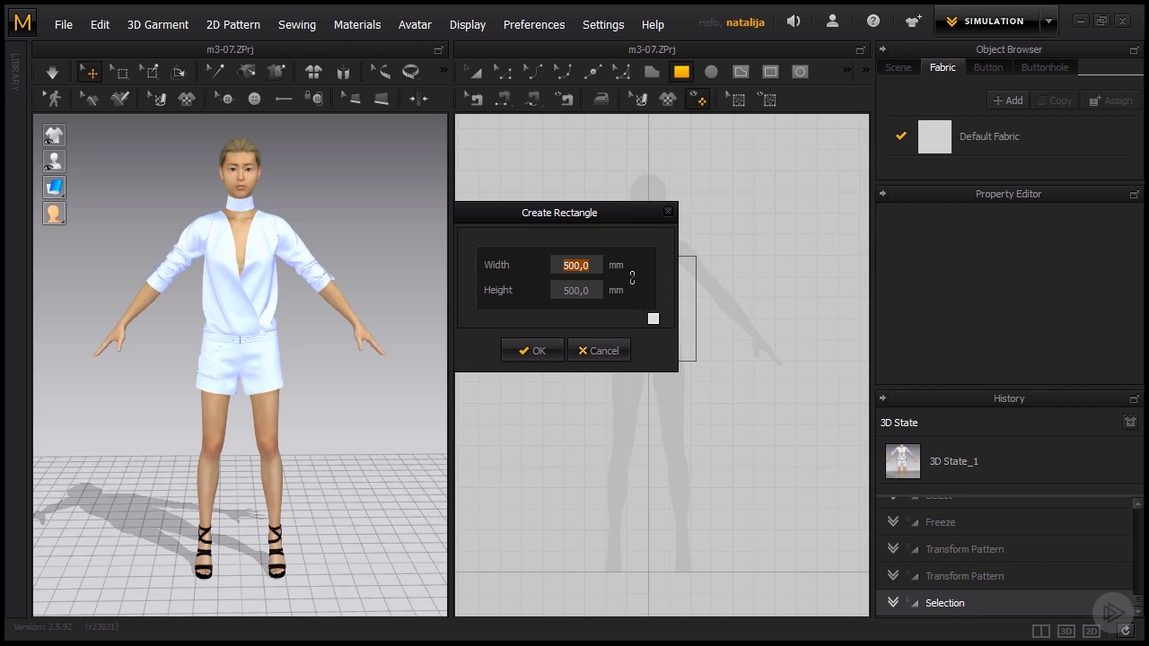
pyautogui.write('13')
pyautogui.click(592, 289)
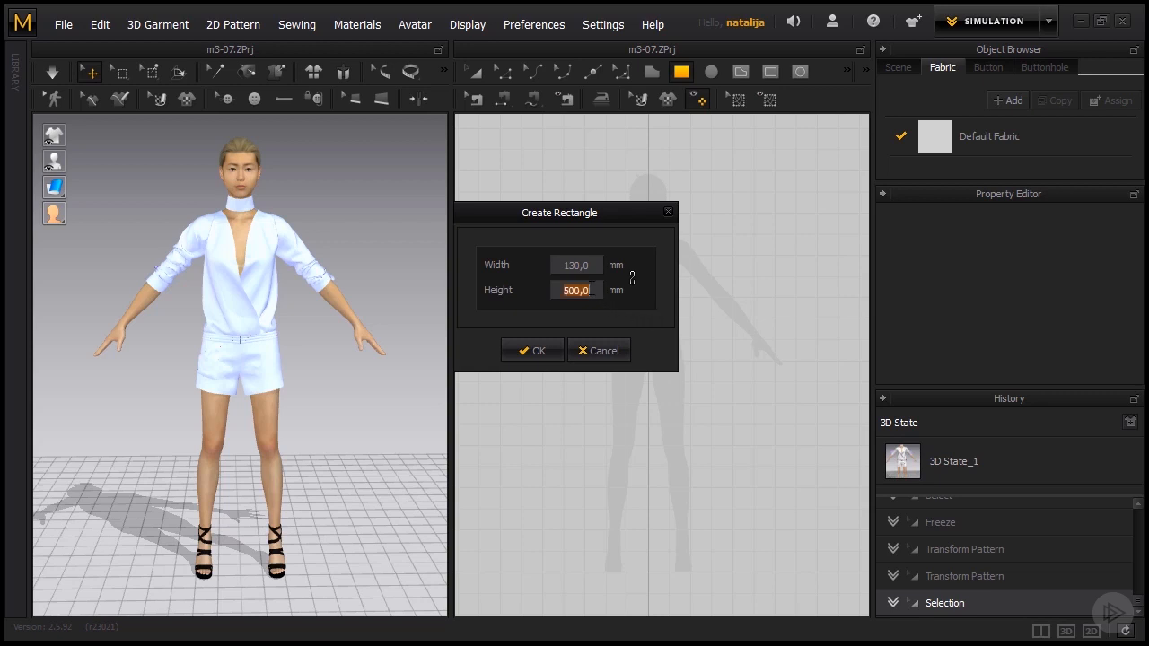
pyautogui.write('55')
pyautogui.click(526, 349)
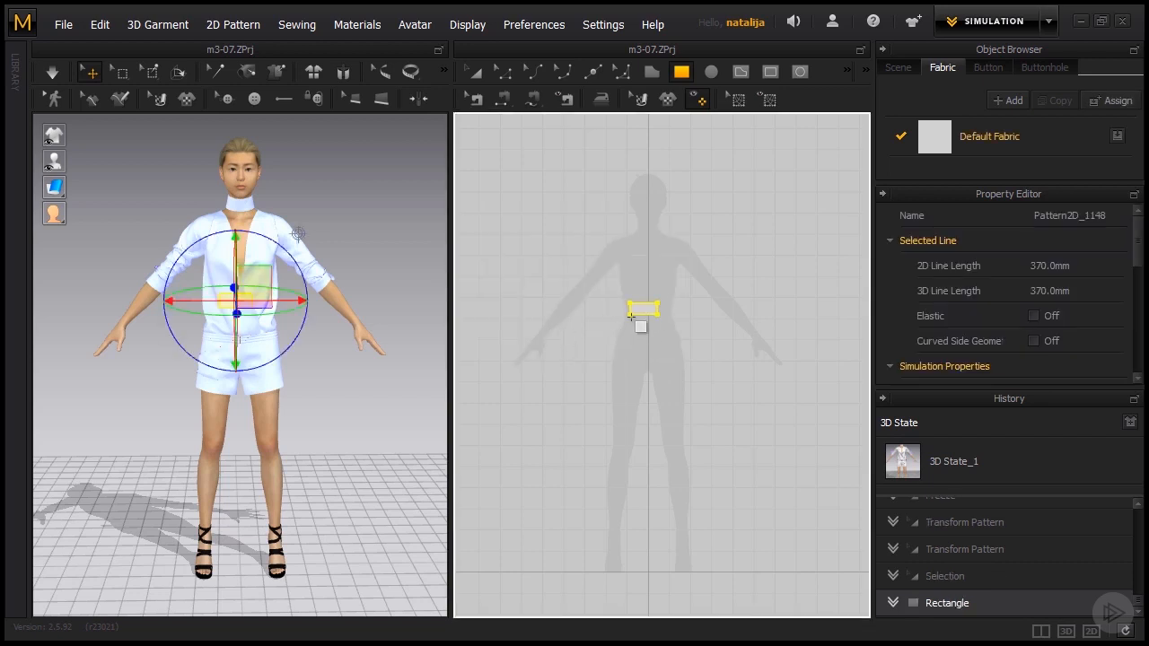
# Split the upper edge of the rectangle uniformly into three segments
pyautogui.scroll(1, 632, 315)
pyautogui.scroll(1, 632, 315)
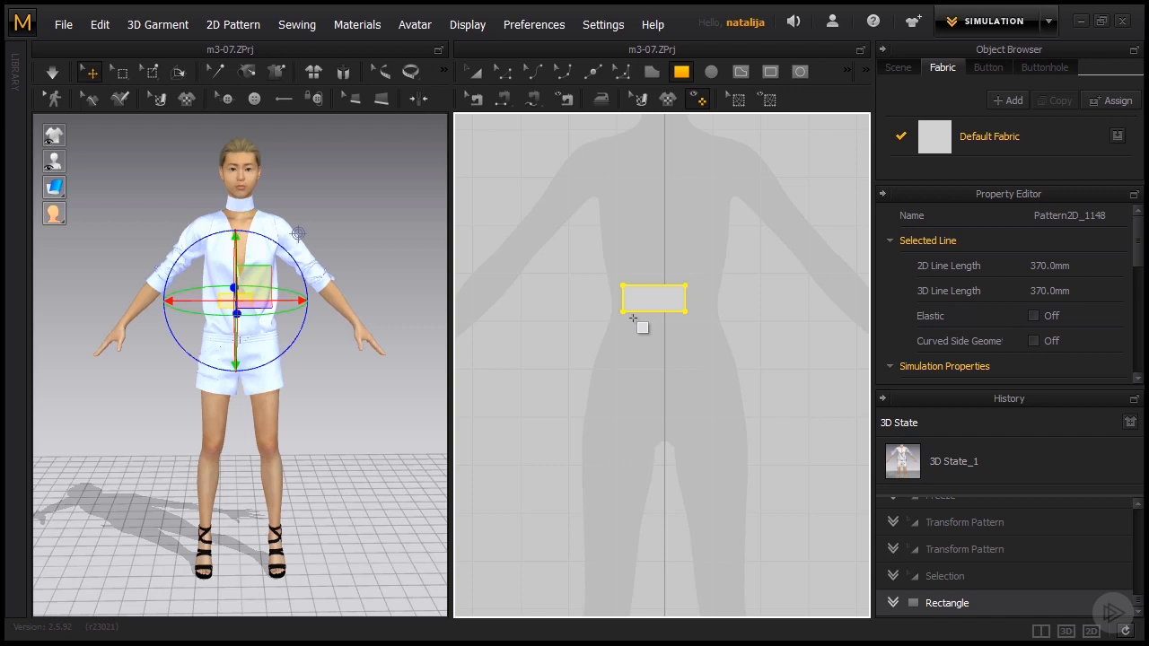
pyautogui.scroll(1, 652, 304)
pyautogui.scroll(1, 652, 303)
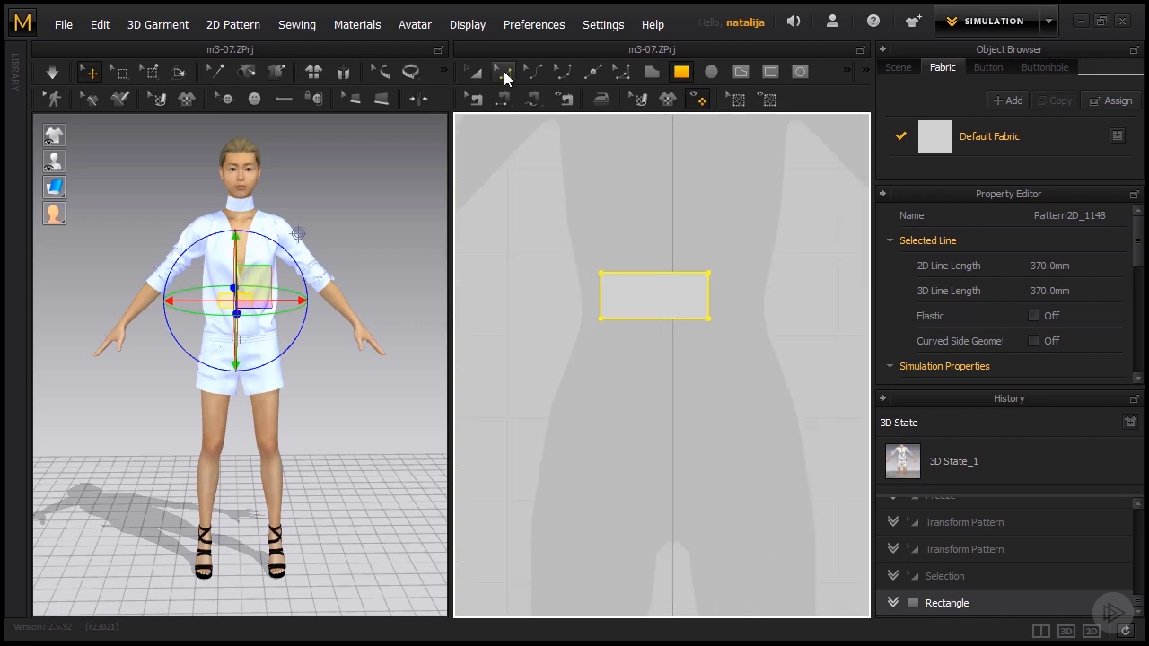
pyautogui.click(504, 76)
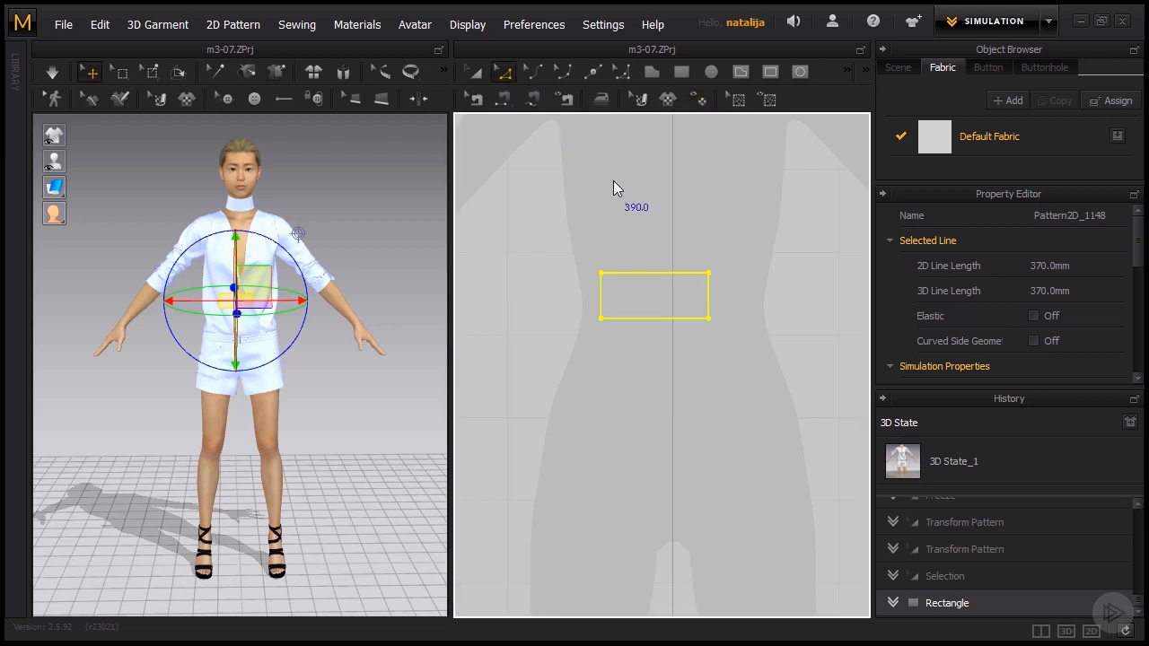
pyautogui.click(650, 272)
pyautogui.rightClick(651, 275)
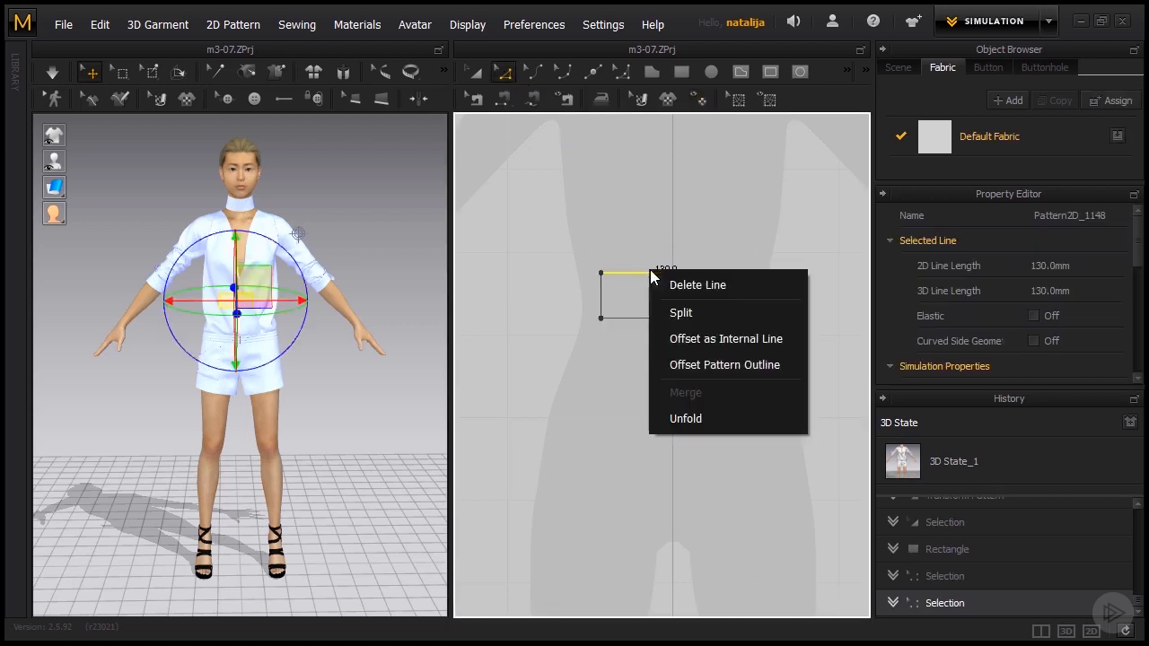
pyautogui.click(676, 315)
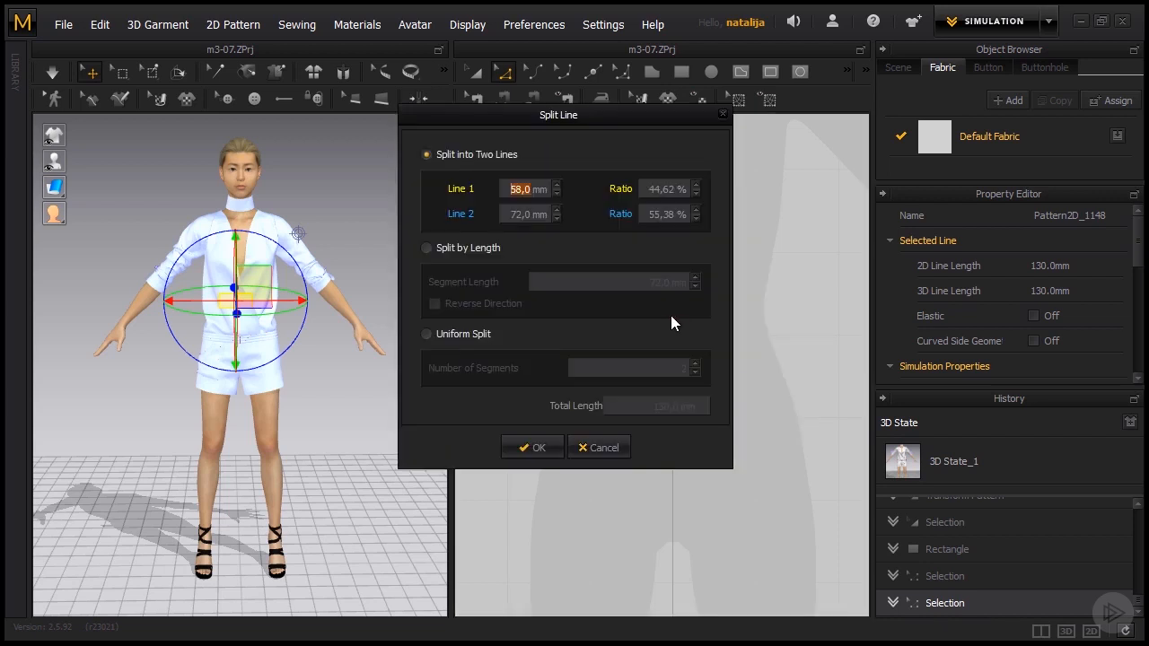
pyautogui.click(446, 333)
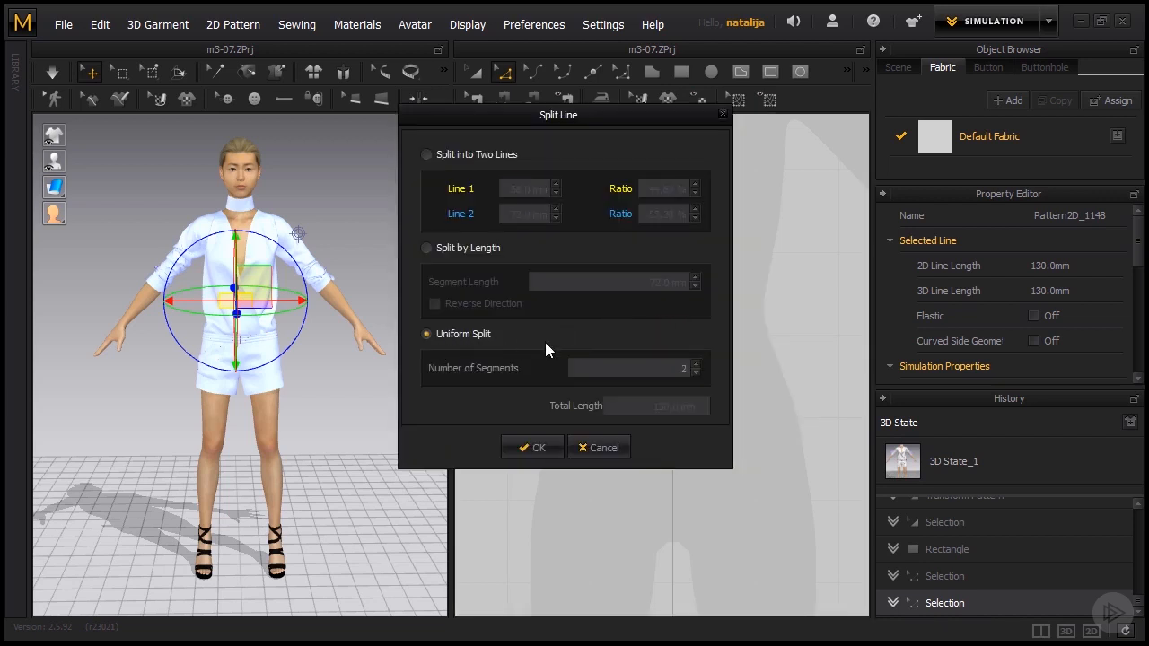
pyautogui.click(529, 447)
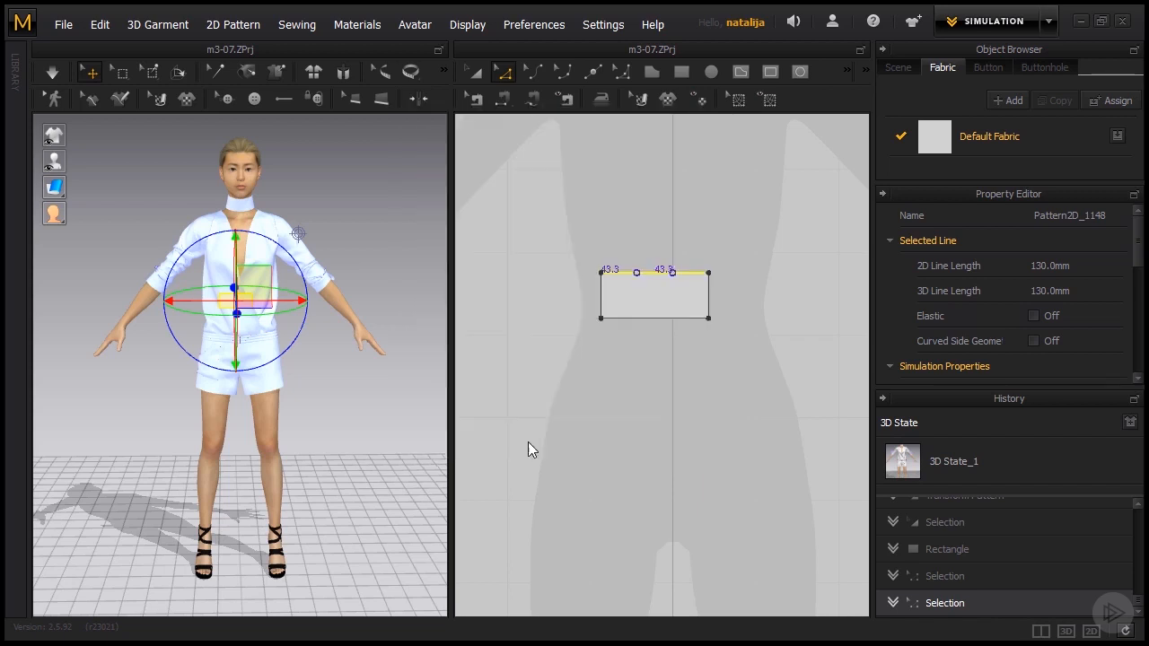
# Split the lower edge of the rectangle uniformly into three segments
pyautogui.click(630, 319)
pyautogui.rightClick(631, 321)
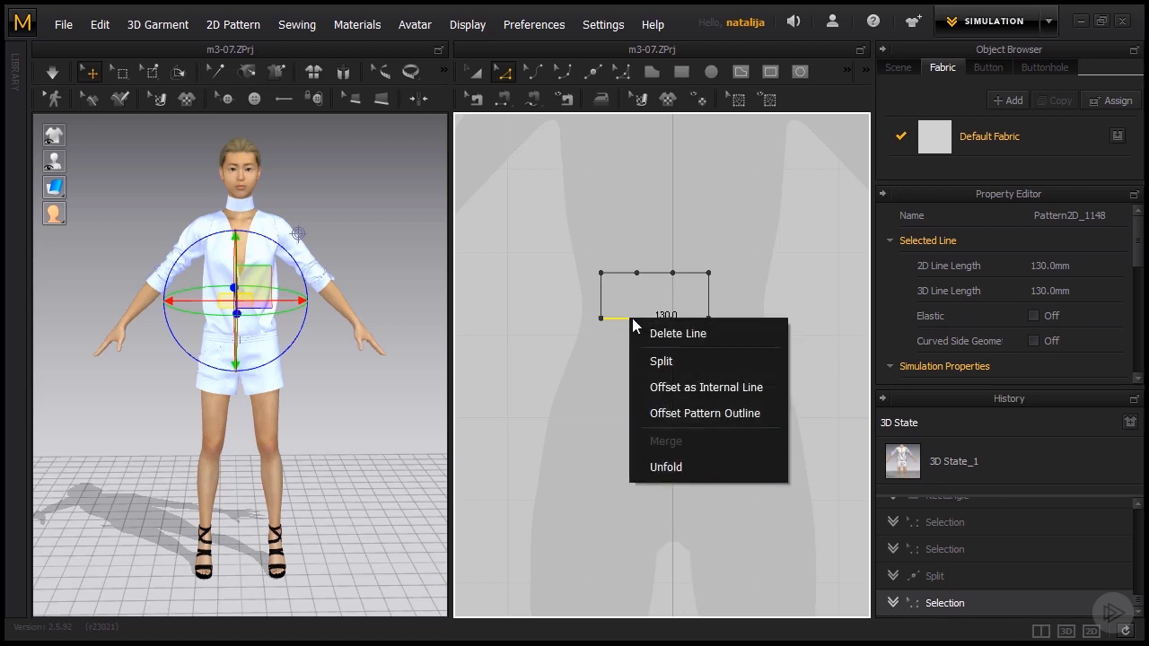
pyautogui.click(665, 362)
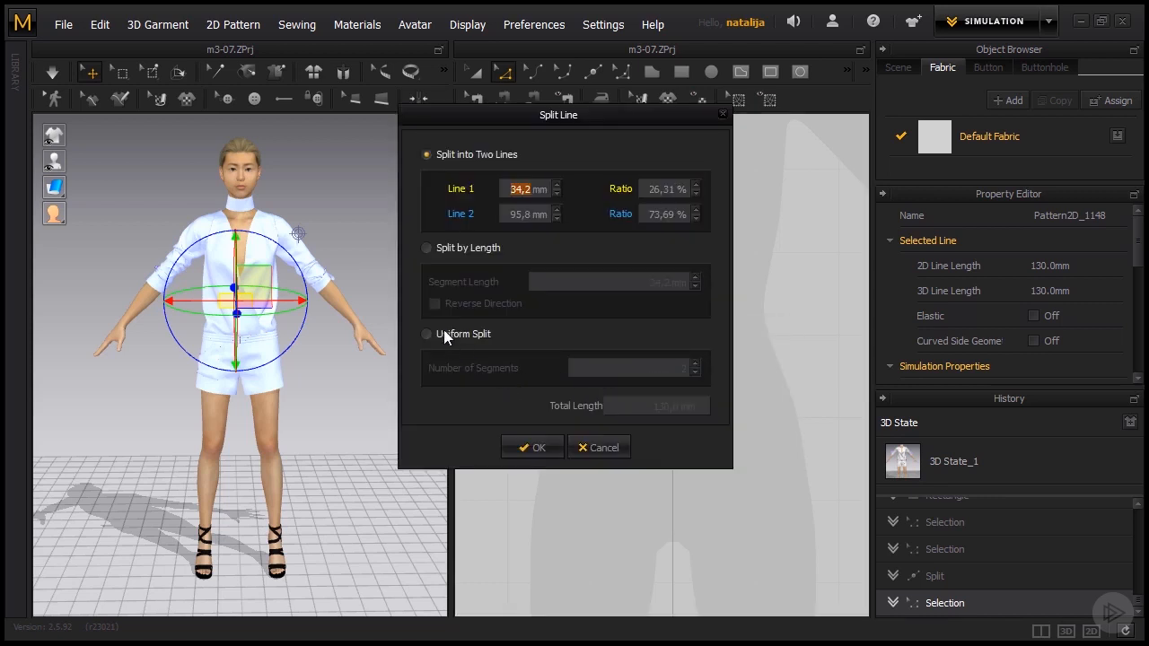
pyautogui.click(440, 335)
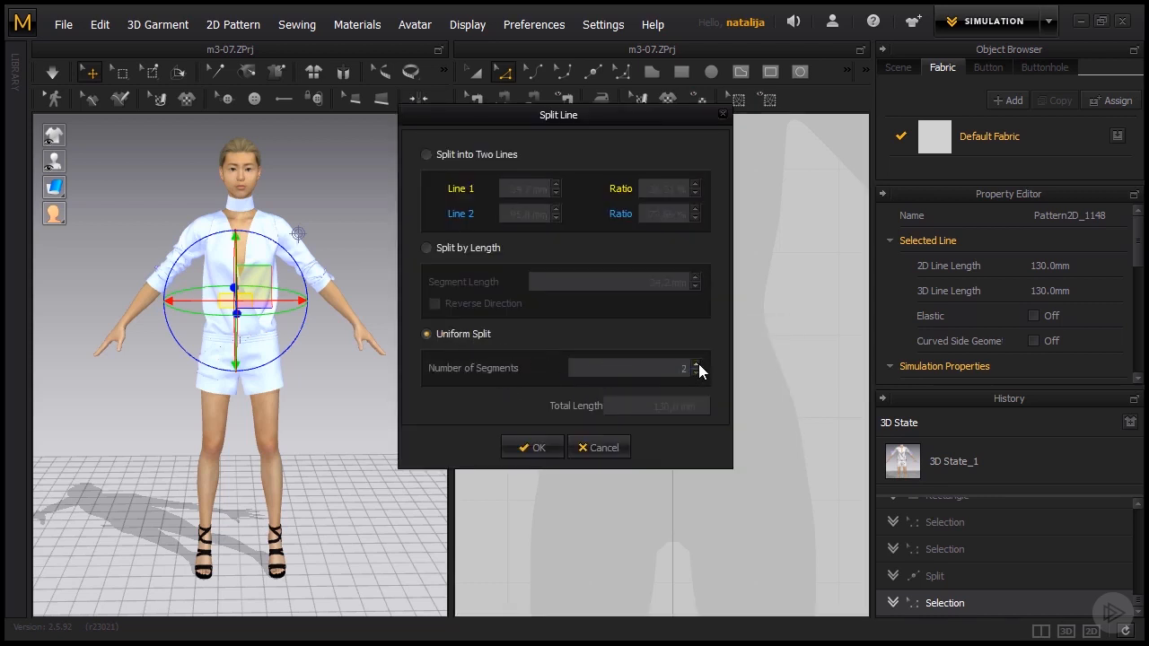
pyautogui.click(528, 447)
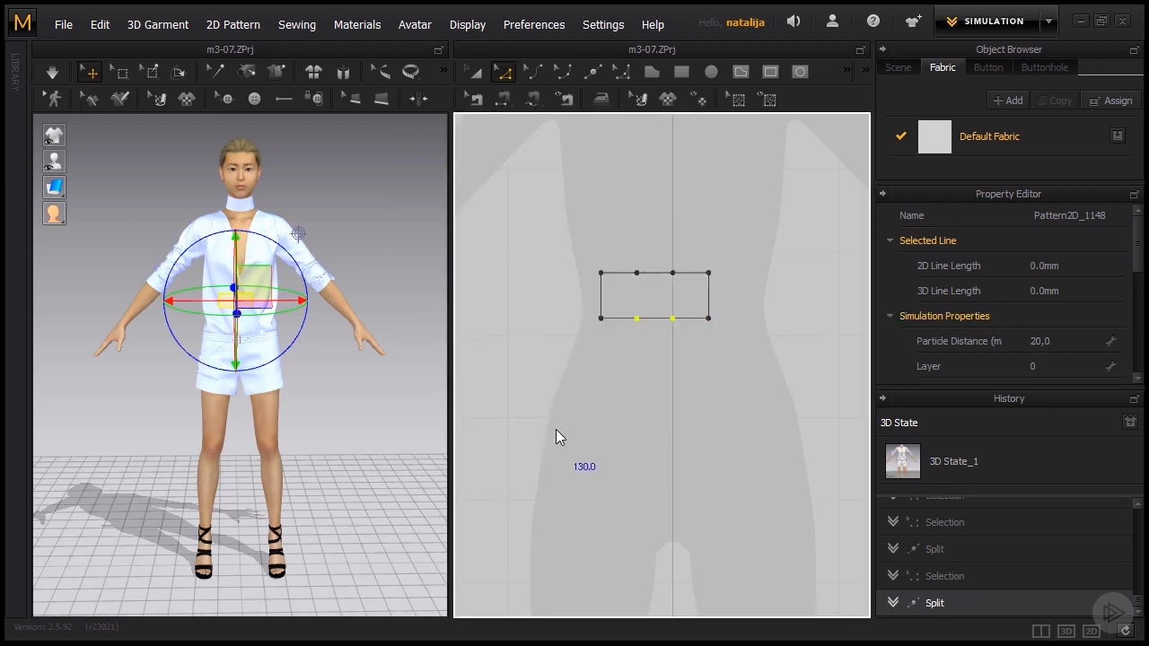
# Draw two vertical internal lines joining the matching split points on the rectangle's upper and lower edges
pyautogui.click(740, 74)
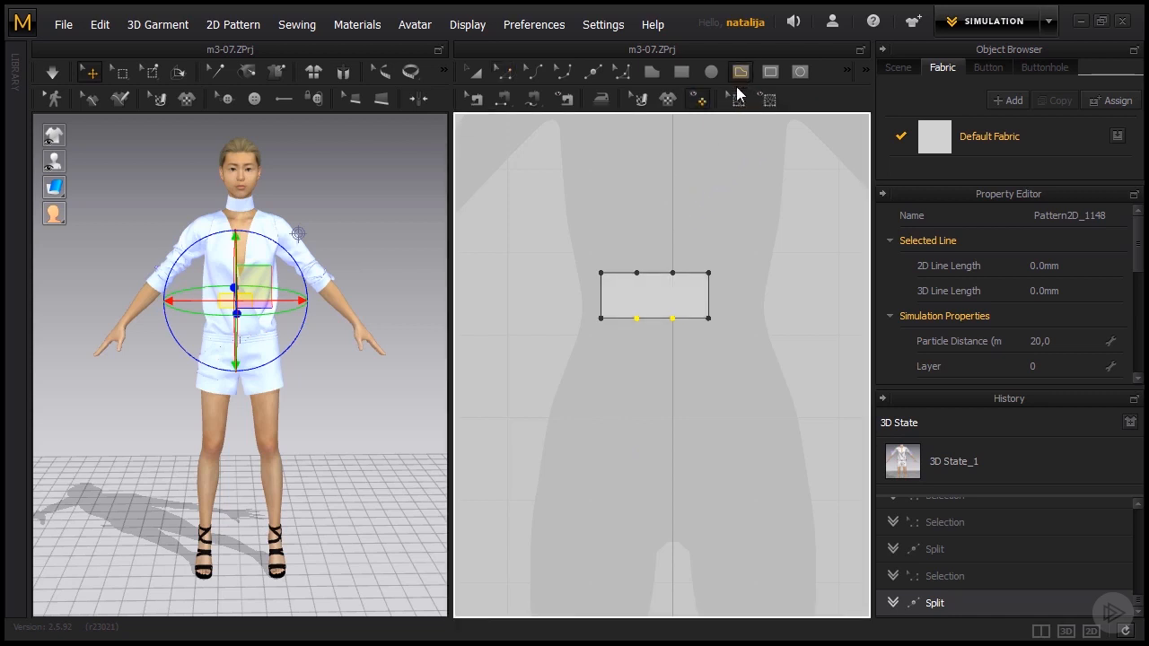
pyautogui.click(636, 273)
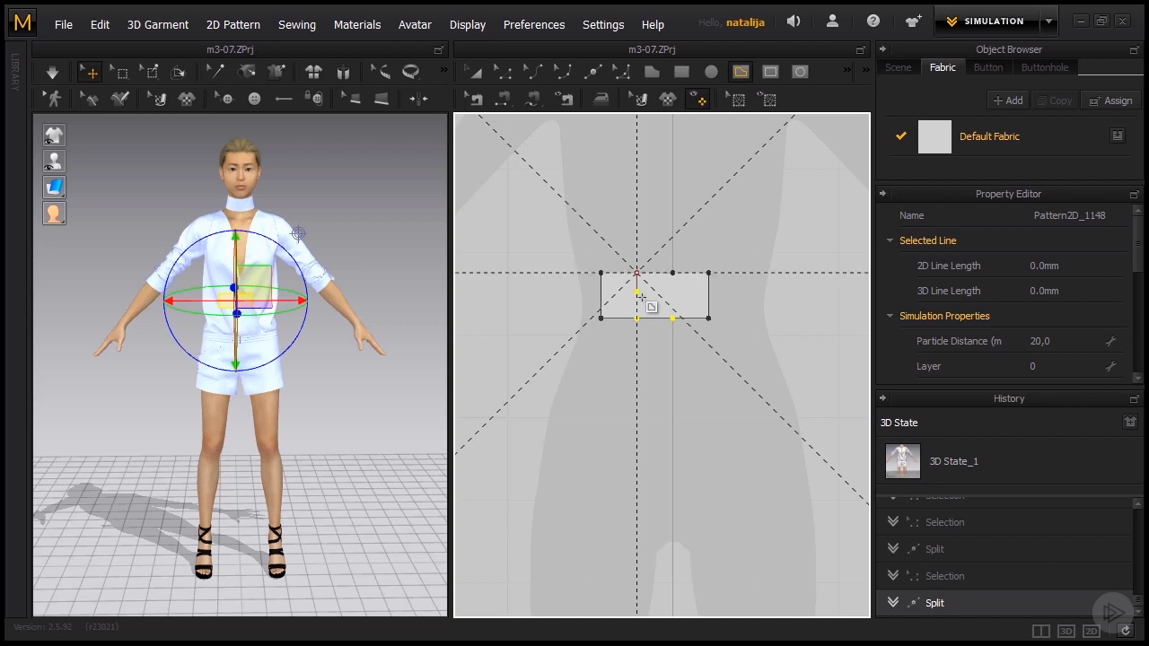
pyautogui.doubleClick(636, 318)
pyautogui.click(672, 273)
pyautogui.doubleClick(672, 318)
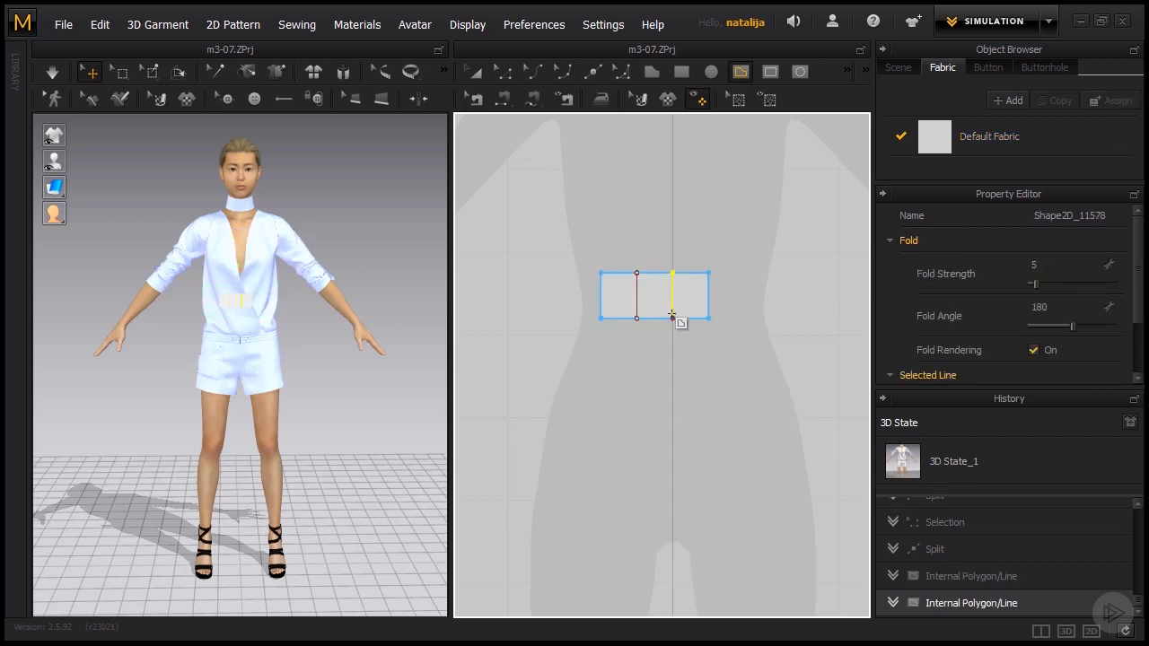
pyautogui.click(473, 72)
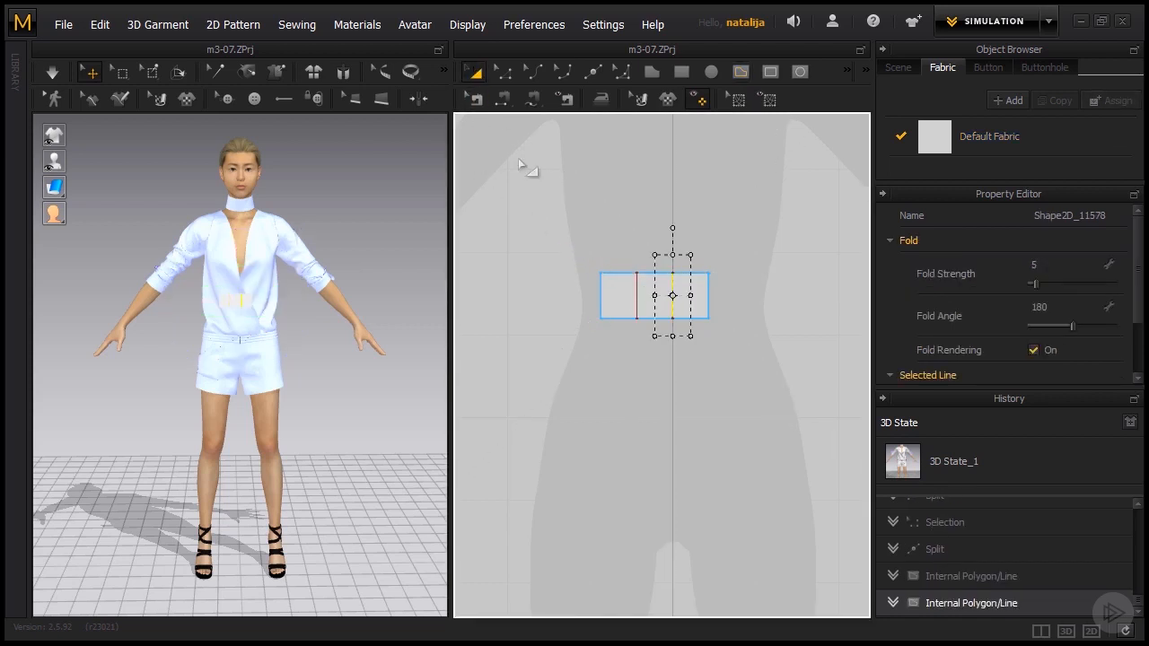
pyautogui.click(568, 276)
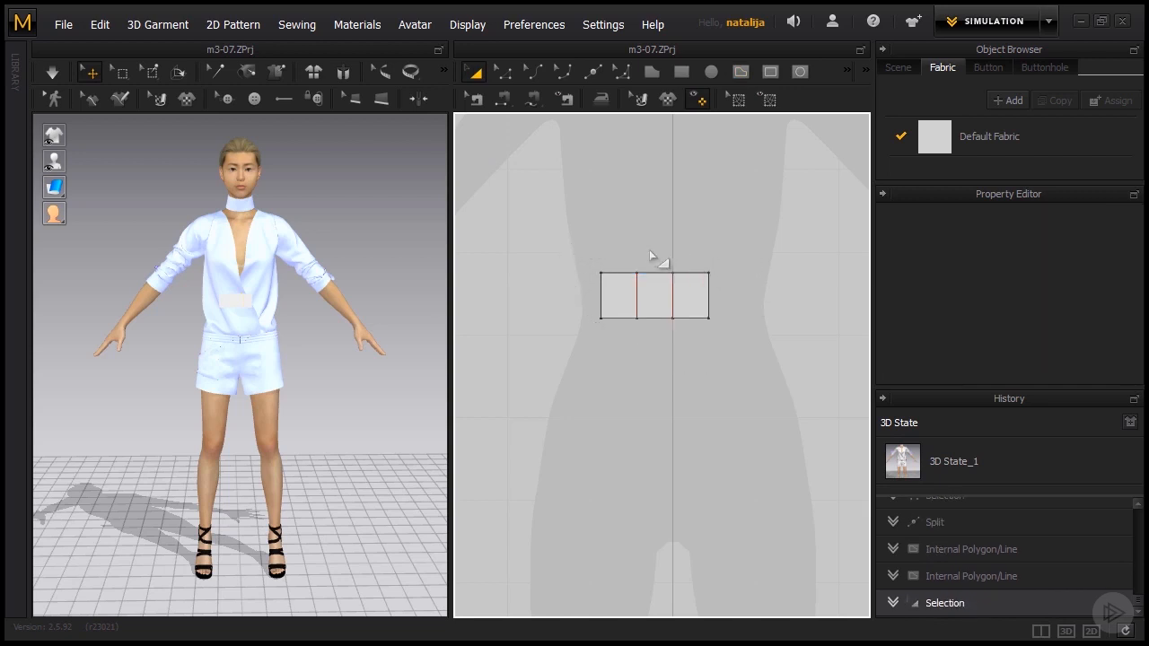
# Copy the rectangle with its internal lines and paste three copies side by side in a row below it
pyautogui.scroll(-2, 635, 240)
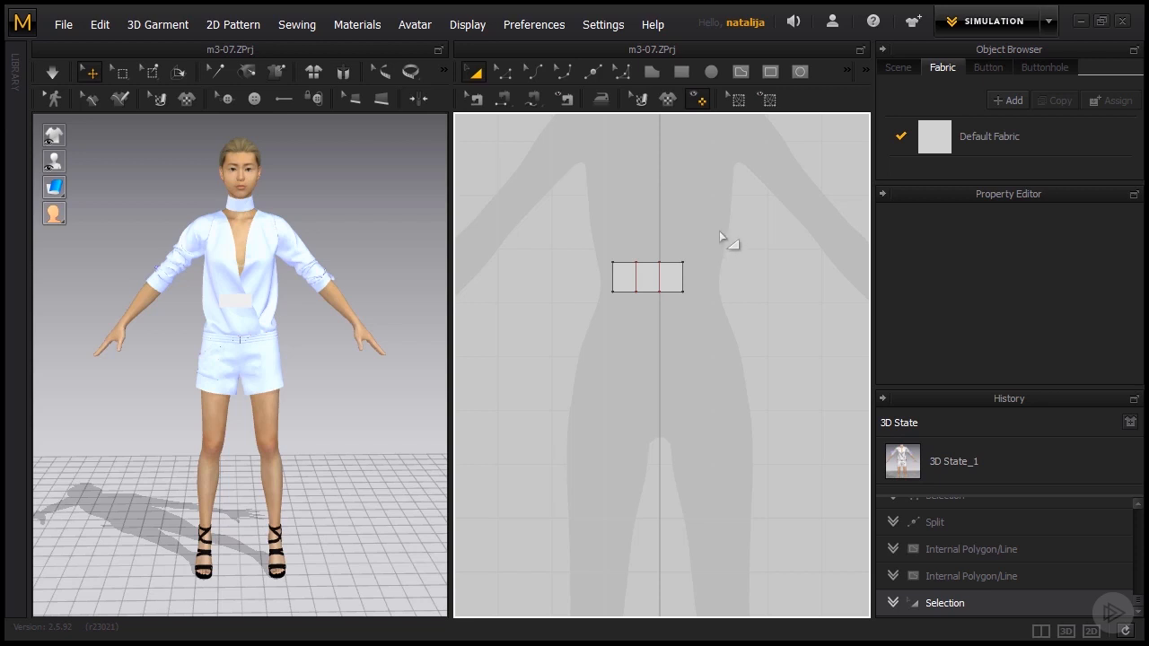
pyautogui.moveTo(578, 320); pyautogui.dragTo(576, 323)
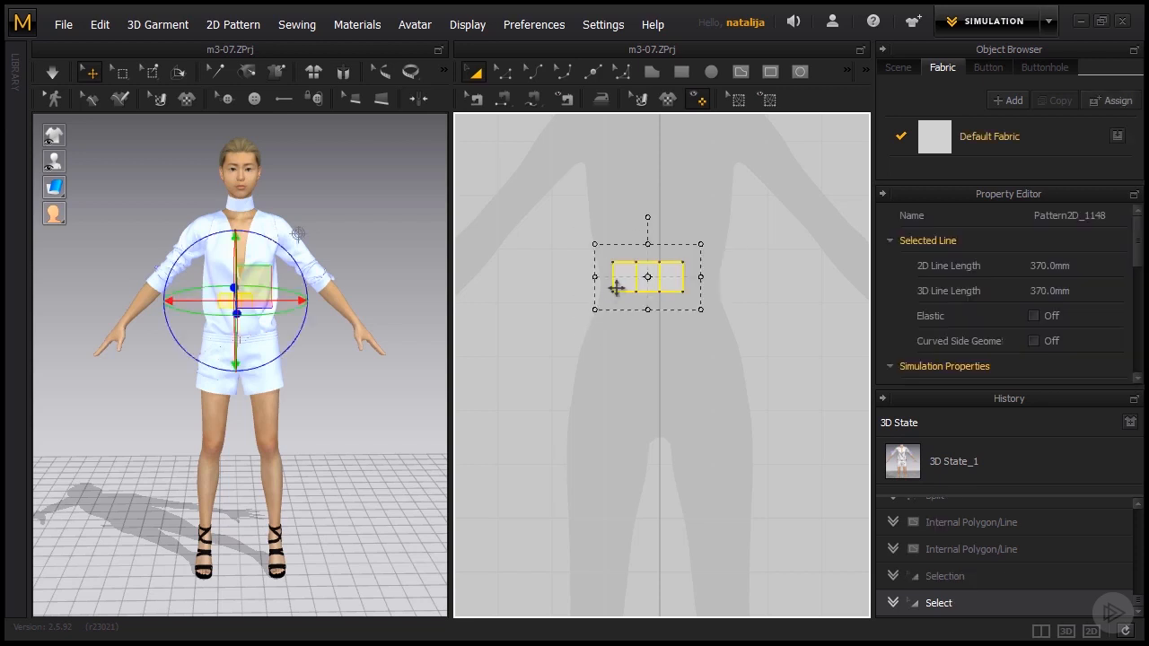
pyautogui.scroll(-1, 632, 327)
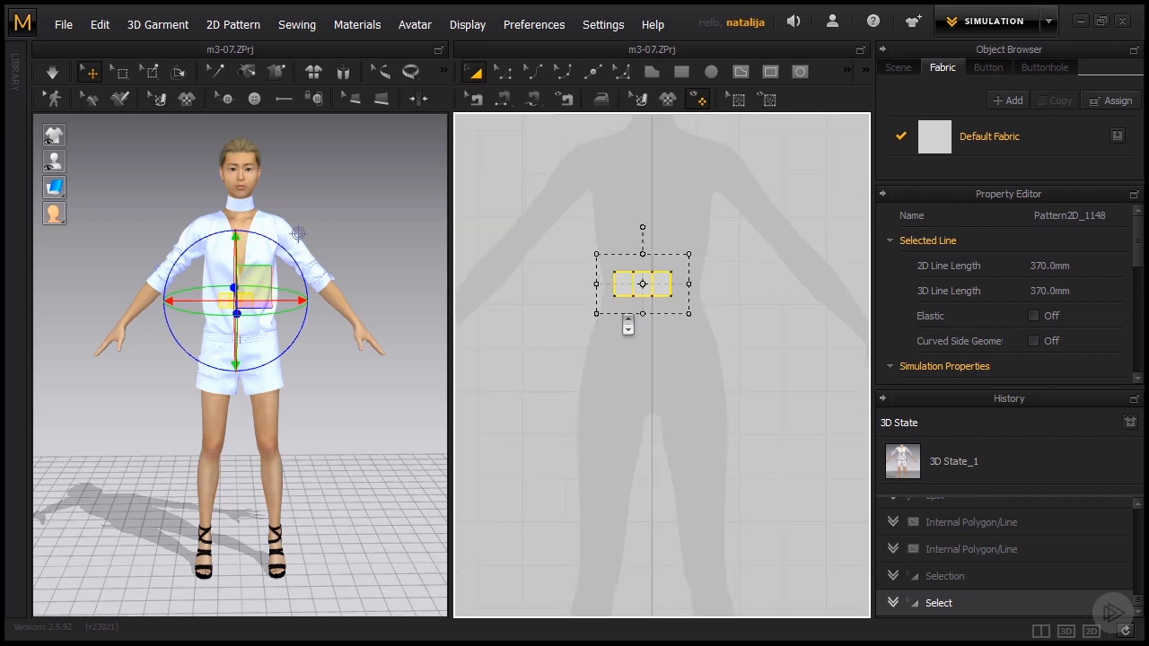
pyautogui.moveTo(619, 309); pyautogui.dragTo(593, 378)
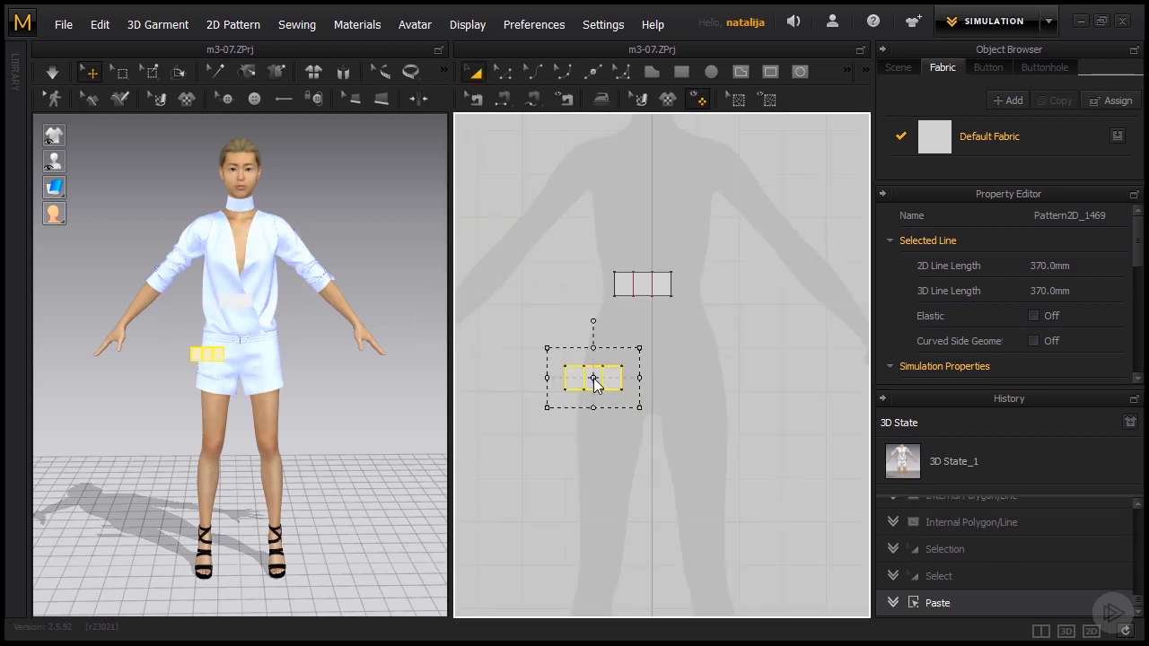
pyautogui.hotkey('ctrl', 'v')
pyautogui.click(660, 378)
pyautogui.hotkey('ctrl', 'v')
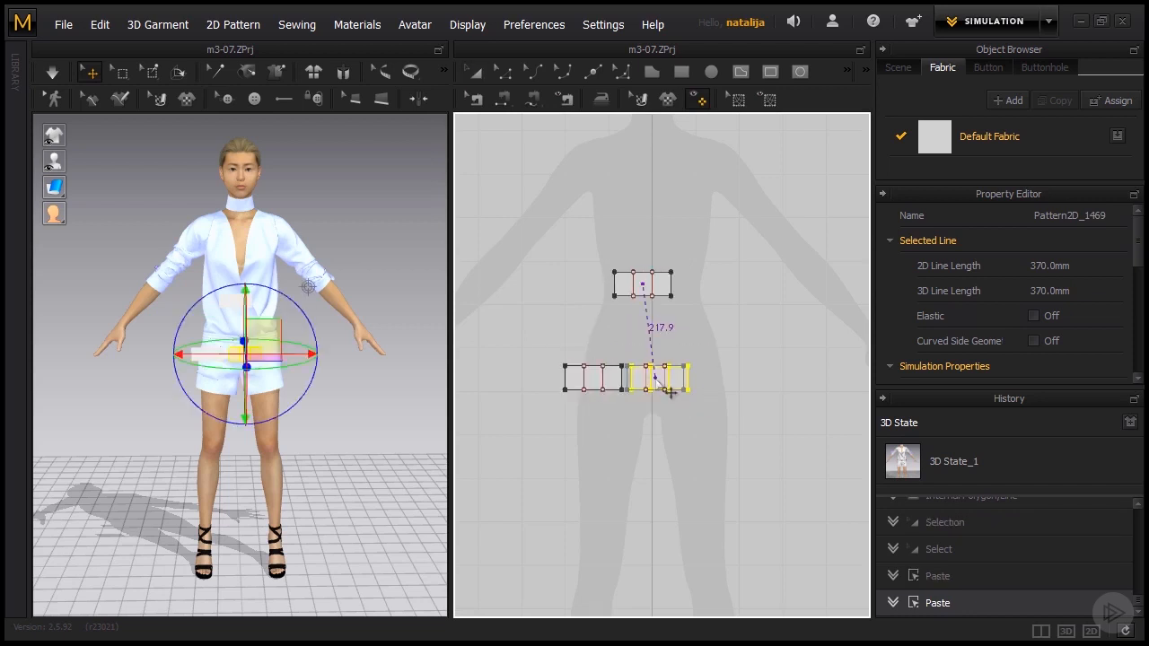
pyautogui.click(736, 391)
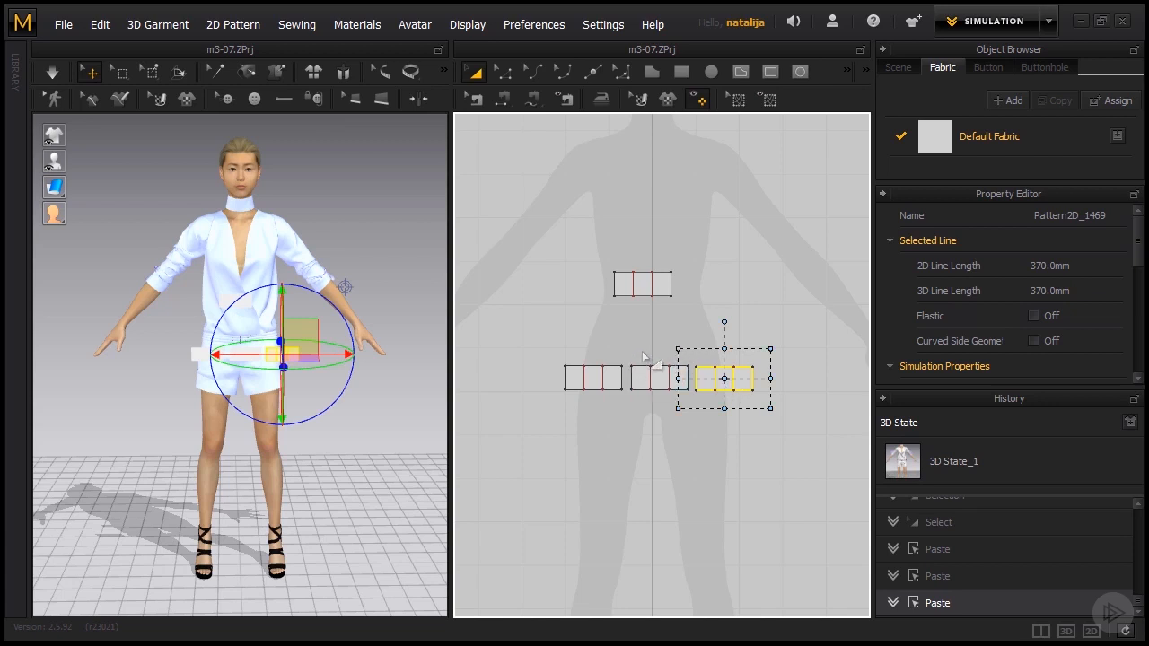
pyautogui.click(600, 377)
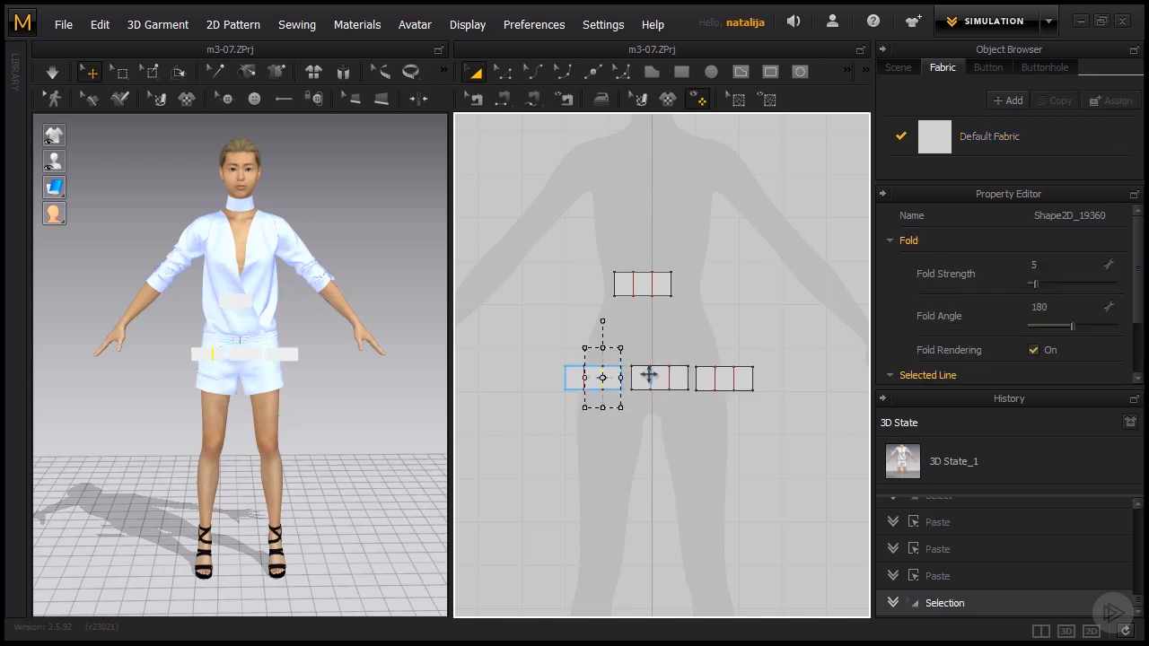
pyautogui.click(654, 378)
pyautogui.click(703, 378)
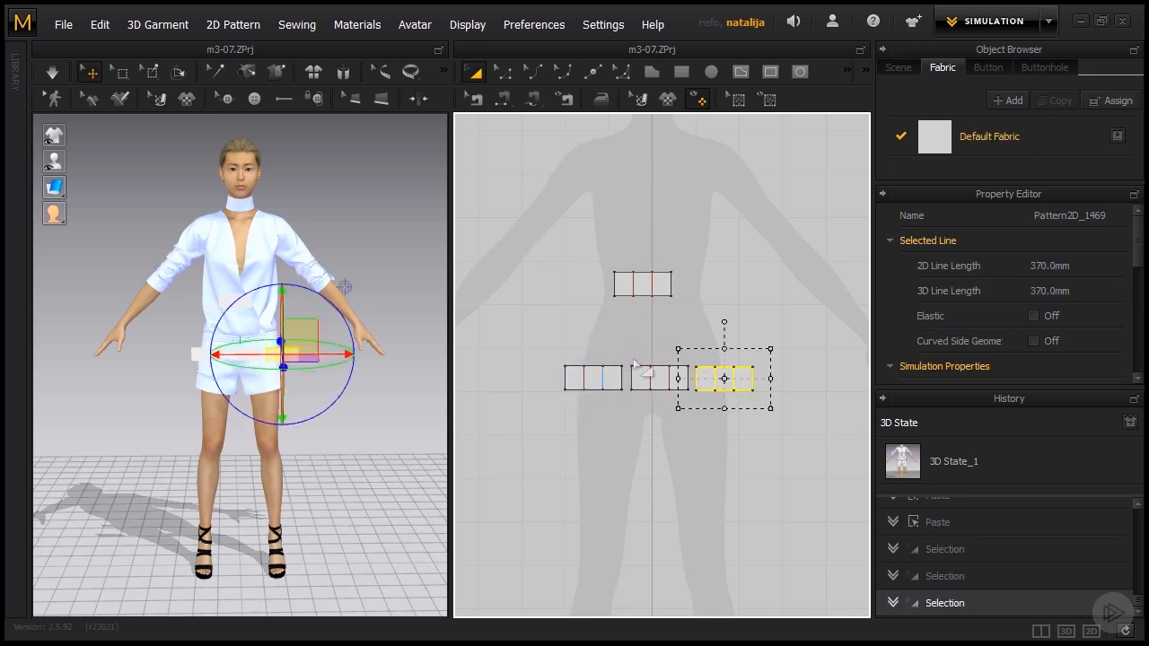
pyautogui.click(614, 418)
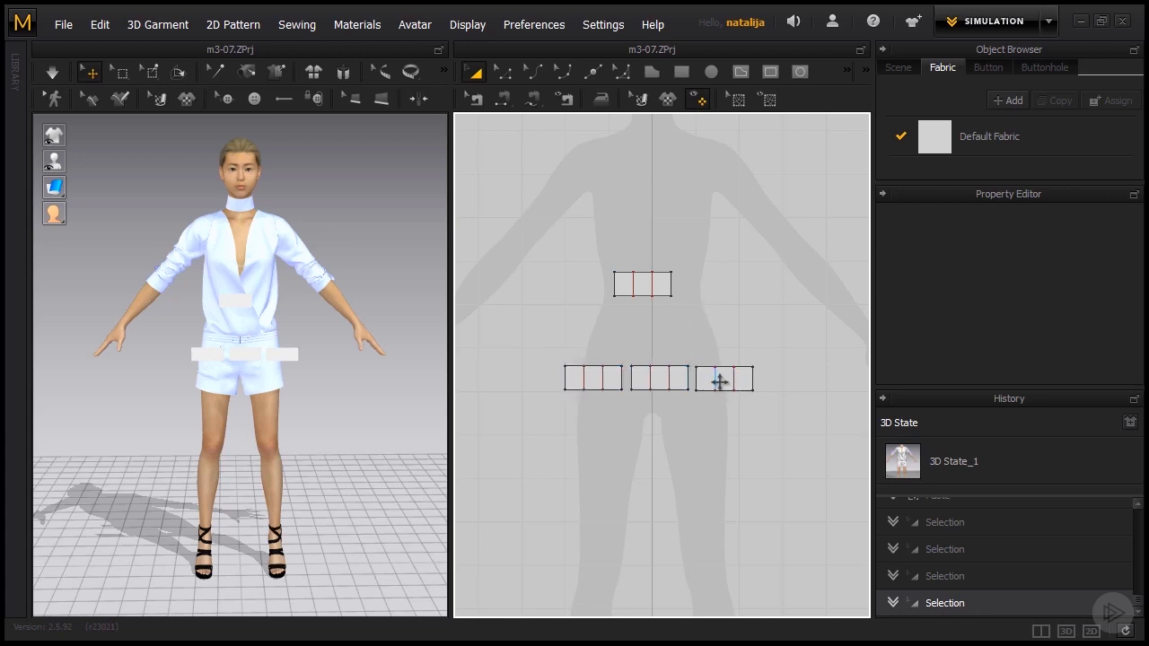
# Merge the first and second rectangles of the lower row along their facing side edges
pyautogui.click(507, 73)
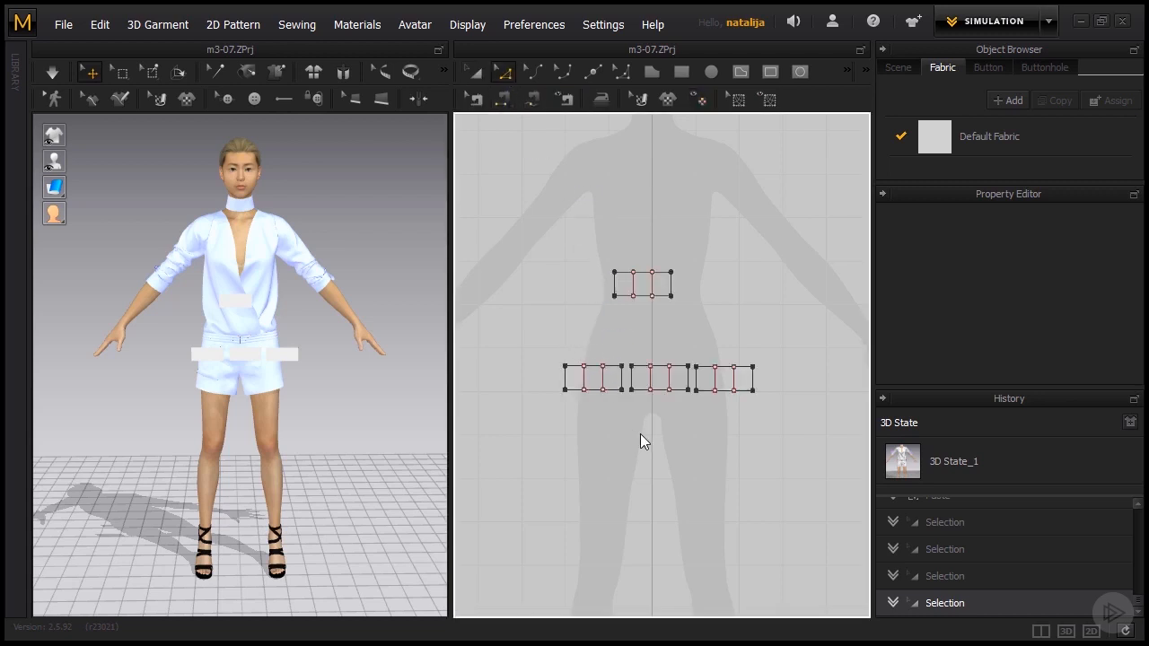
pyautogui.scroll(3, 643, 426)
pyautogui.click(607, 341)
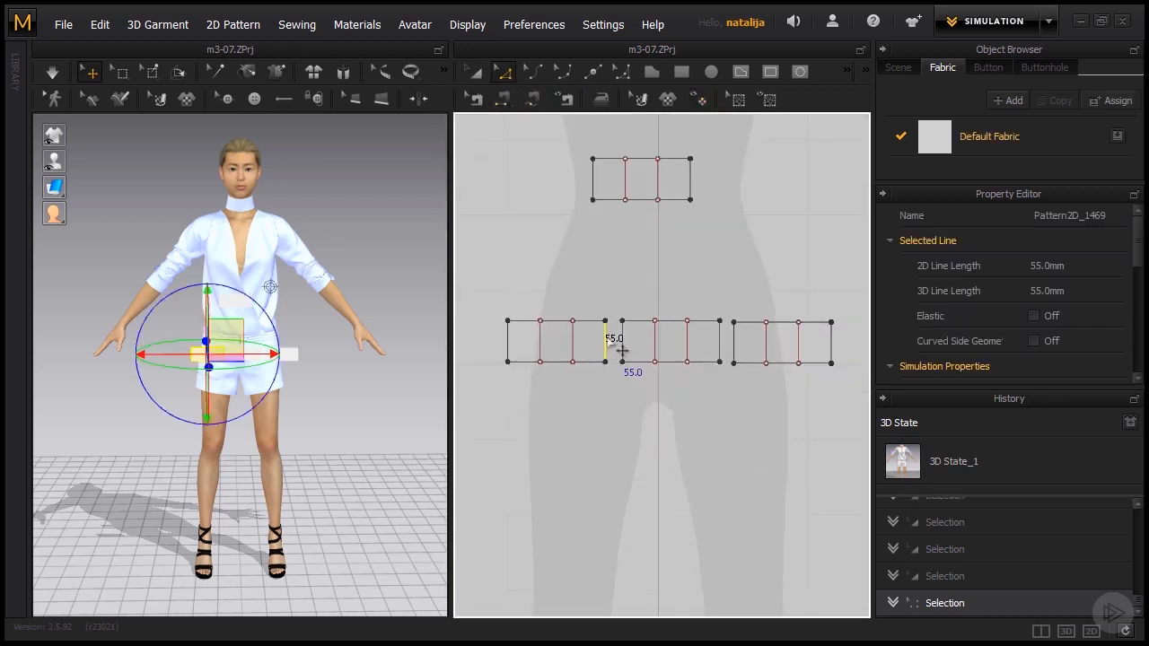
pyautogui.keyDown('shift'); pyautogui.click(623, 343); pyautogui.keyUp('shift')
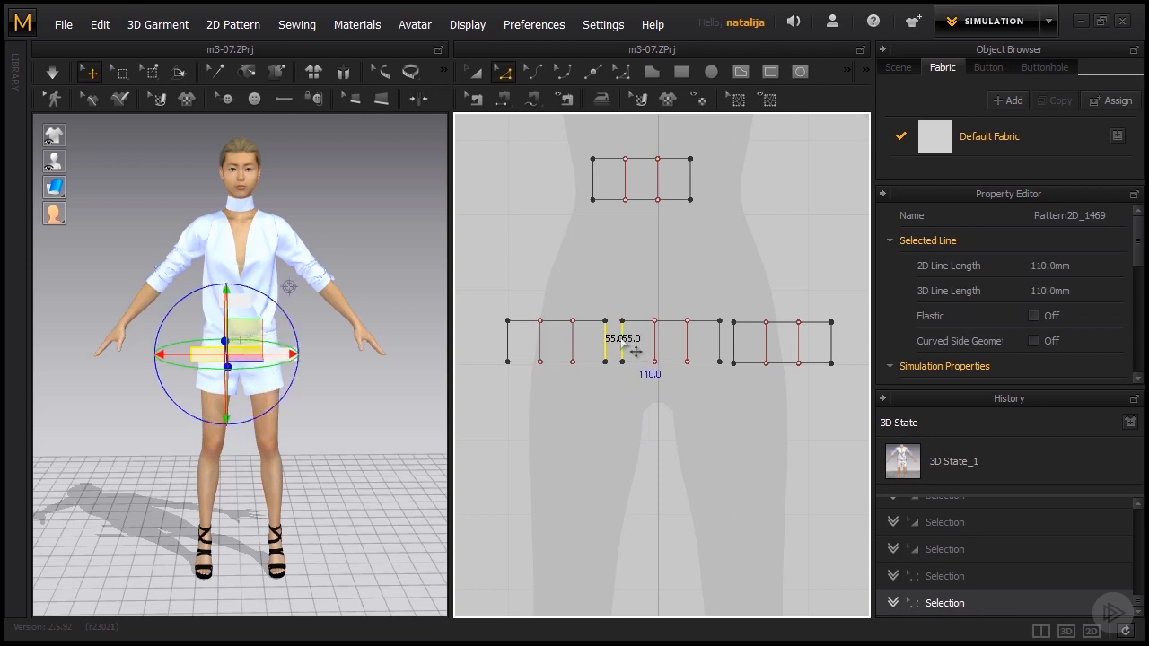
pyautogui.rightClick(633, 341)
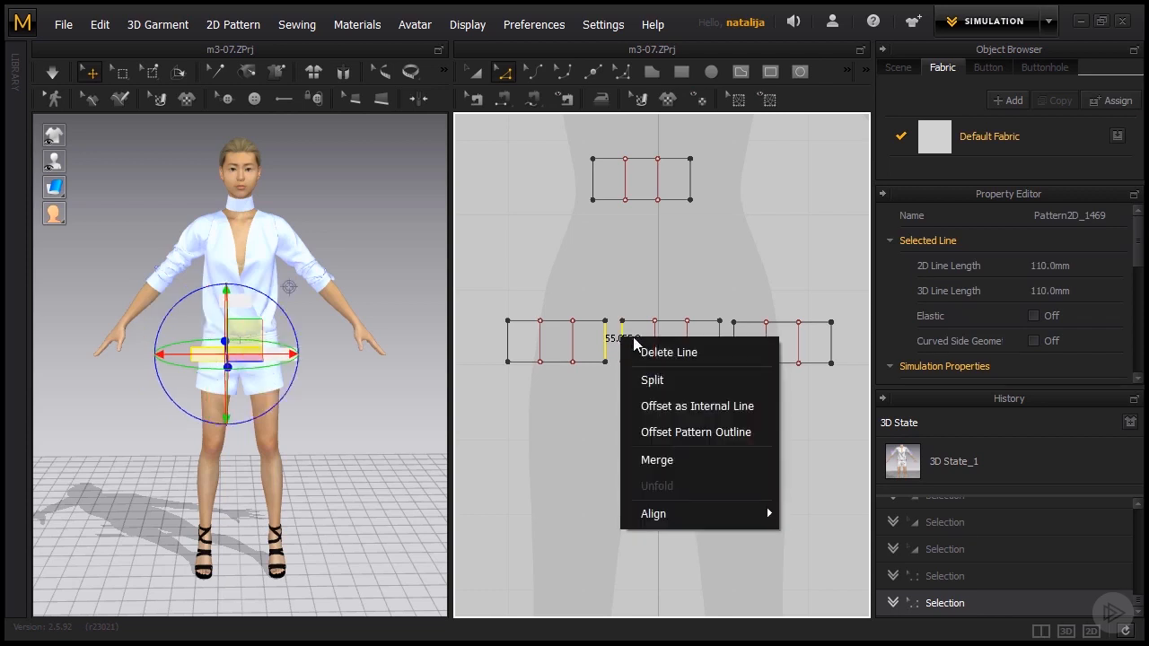
pyautogui.click(676, 459)
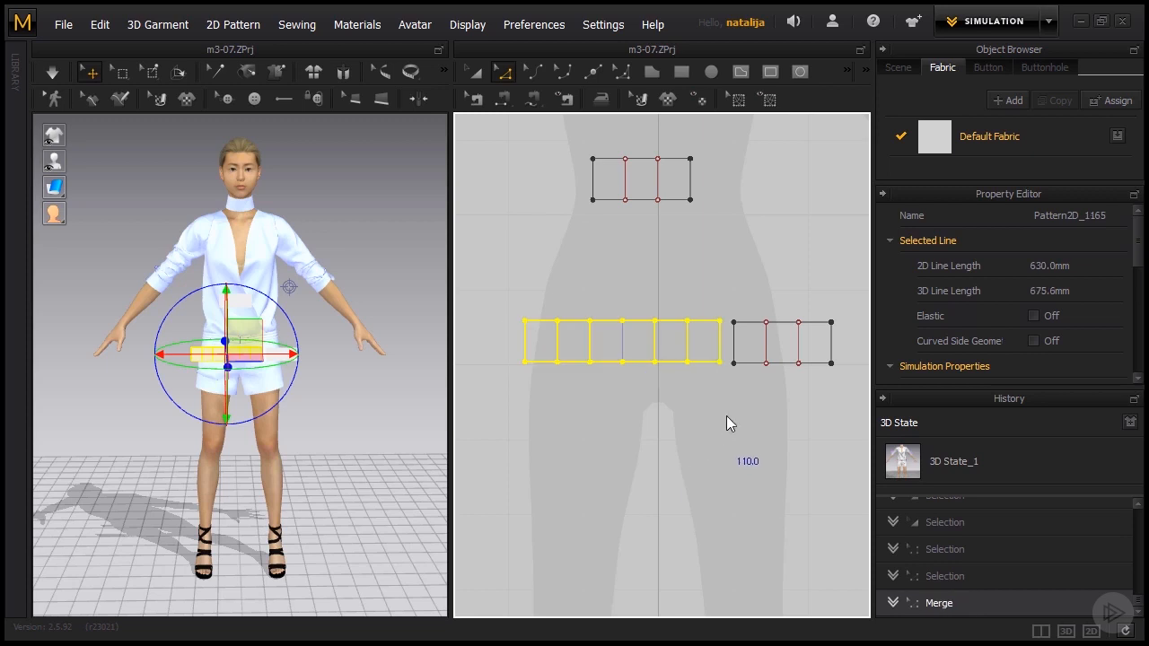
# Merge the third rectangle of the lower row onto the joined piece along their facing side edges
pyautogui.click(730, 290)
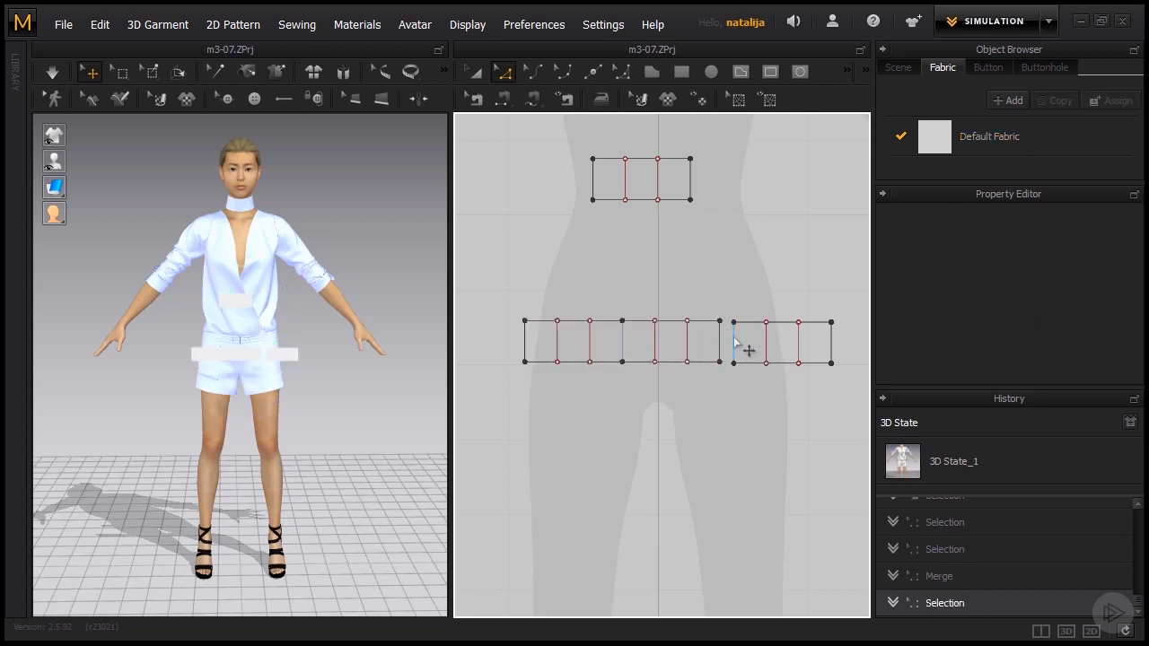
pyautogui.click(721, 346)
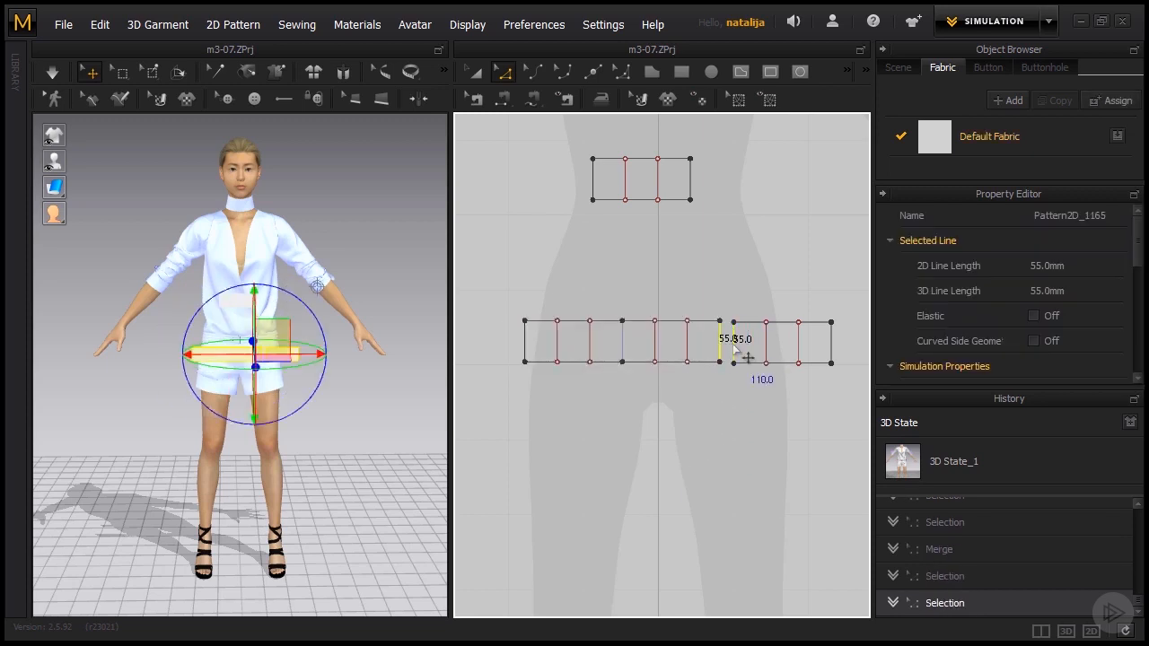
pyautogui.rightClick(735, 348)
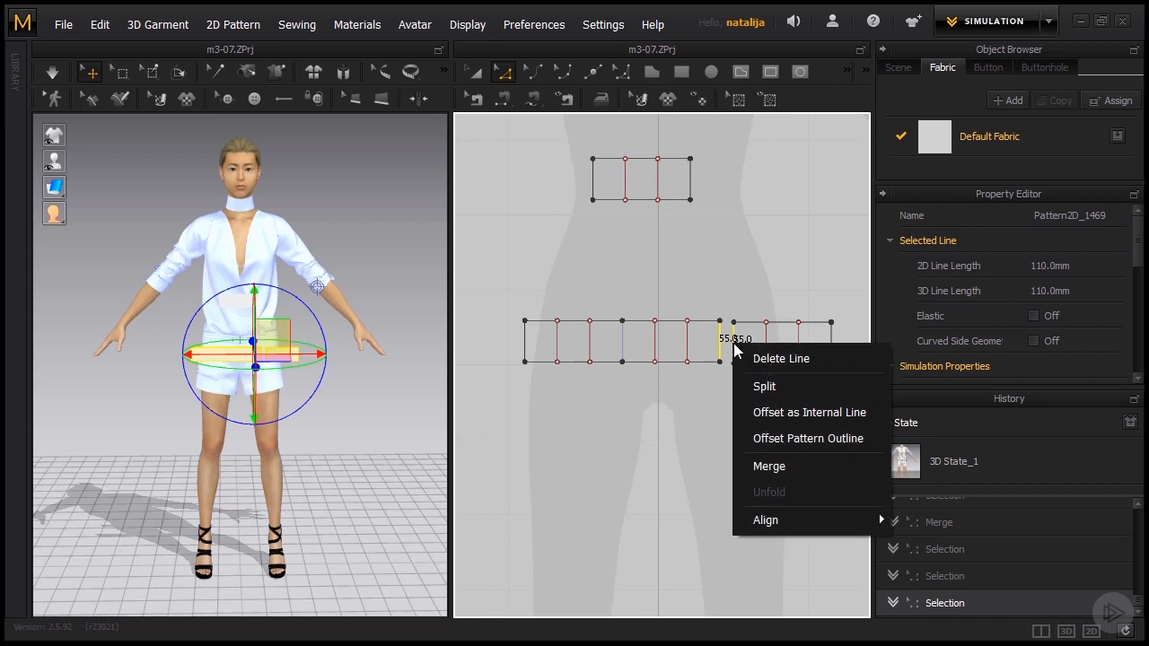
pyautogui.click(767, 461)
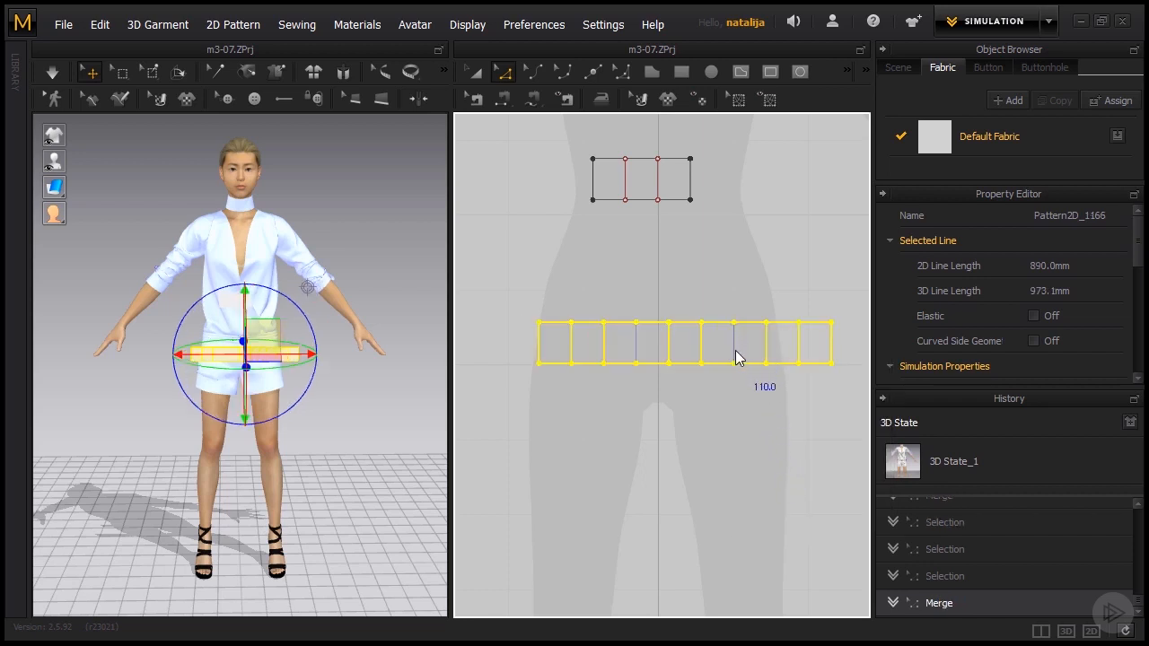
# Draw vertical internal lines from upper to lower edge at the two joins of the merged strip
pyautogui.click(742, 74)
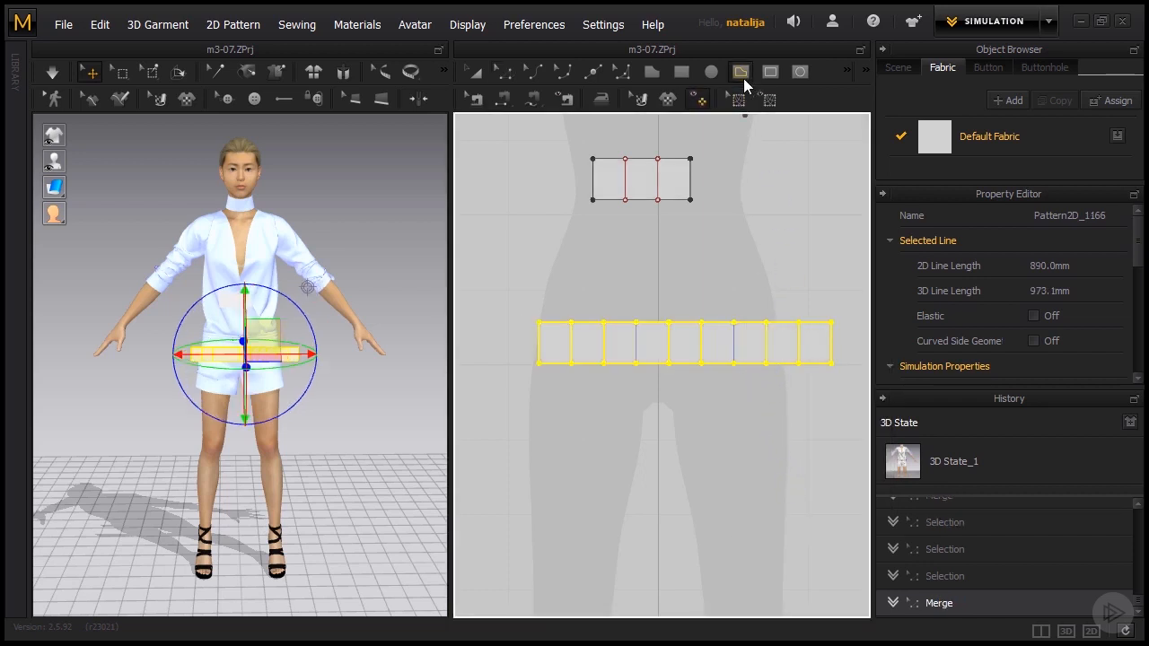
pyautogui.click(734, 324)
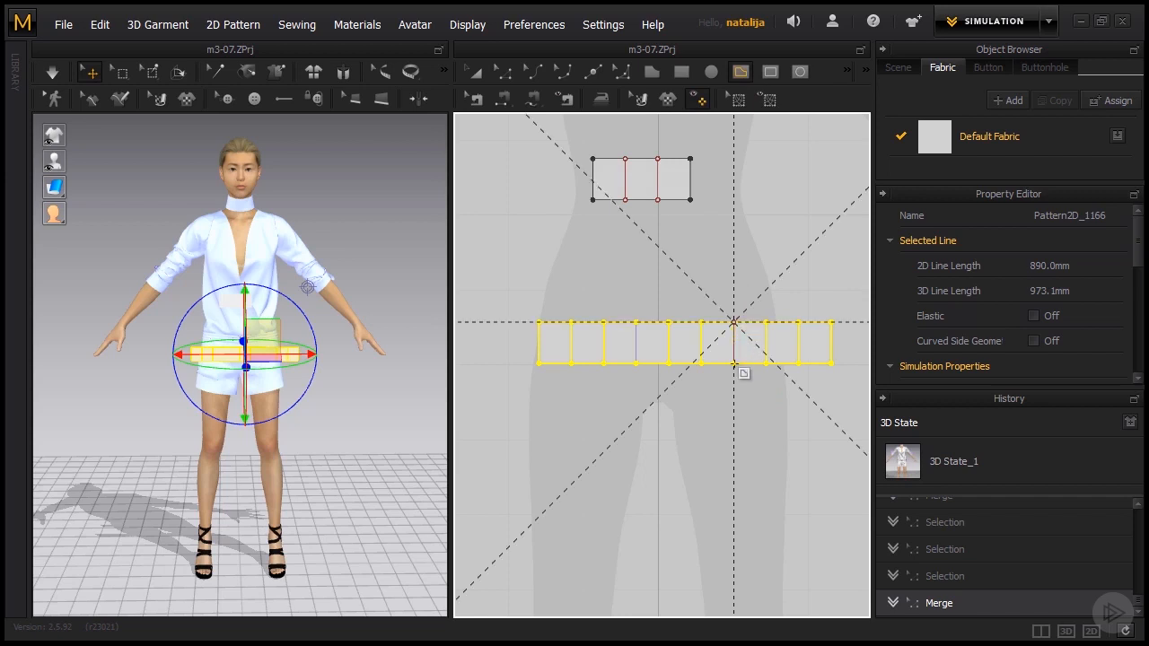
pyautogui.click(735, 362)
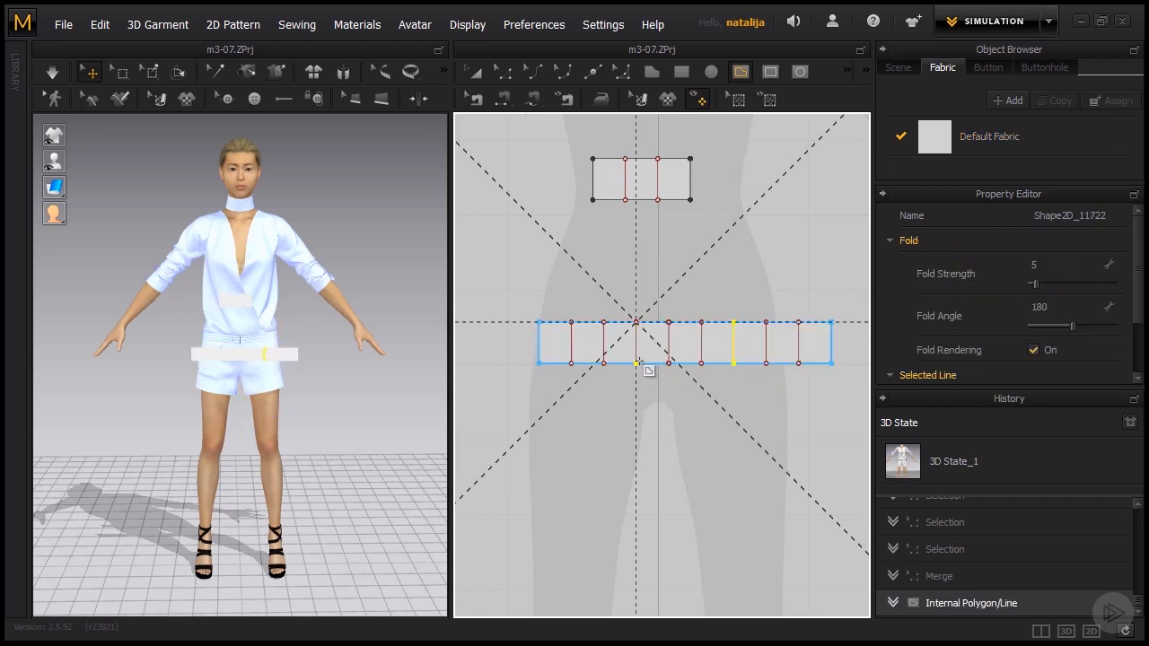
pyautogui.click(636, 363)
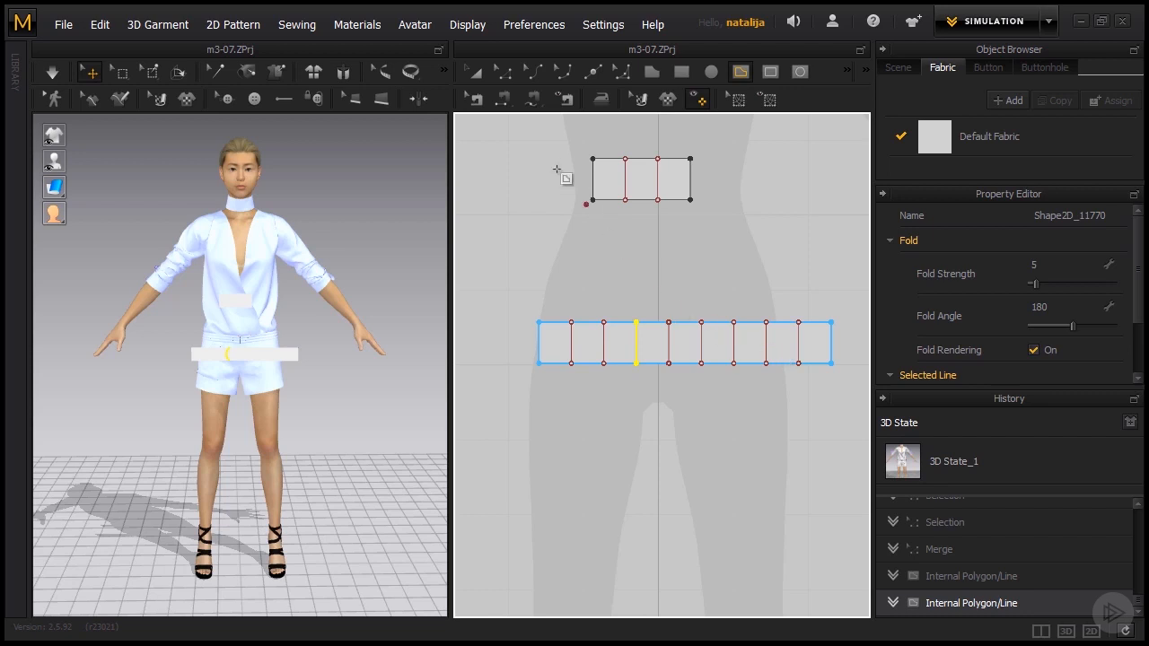
pyautogui.click(477, 77)
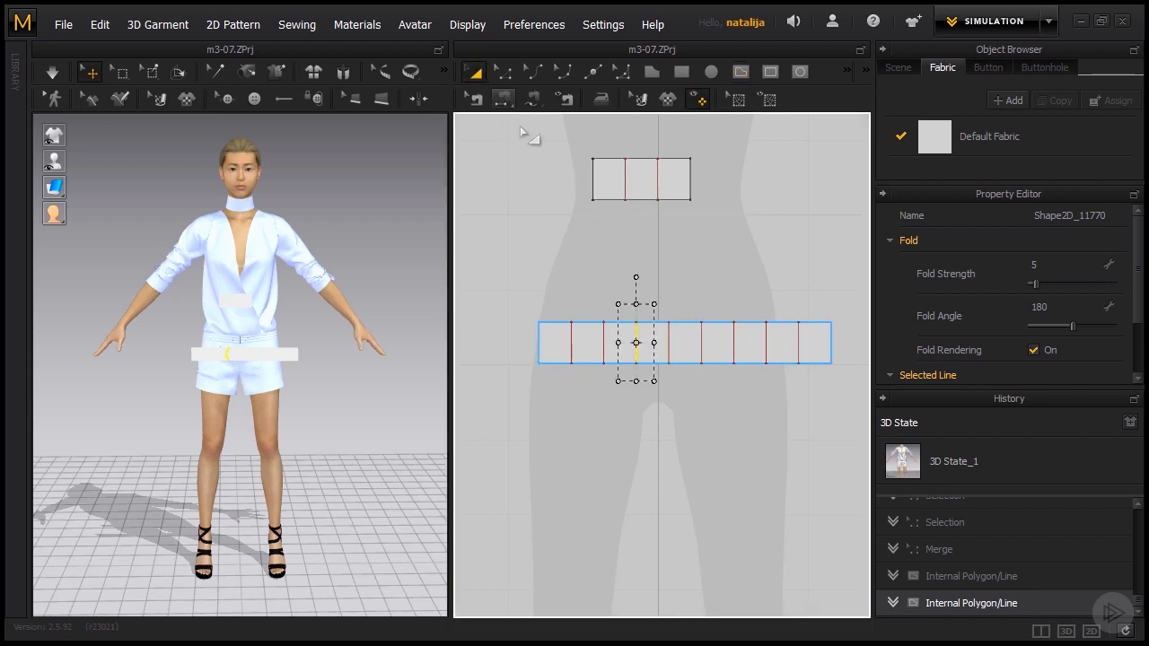
pyautogui.click(541, 248)
# Apply a Pleats Fold across all internal lines of the long strip, from its left end to its right end, as Knife Pleats
pyautogui.moveTo(720, 284); pyautogui.dragTo(710, 283, button='right')
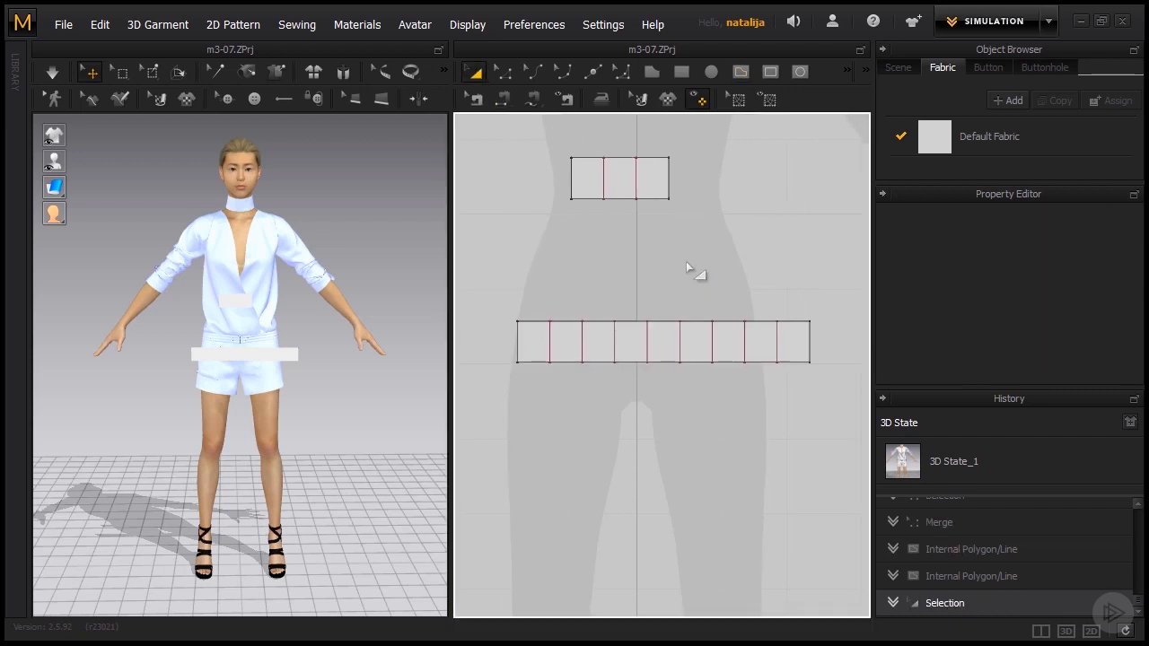
pyautogui.click(866, 69)
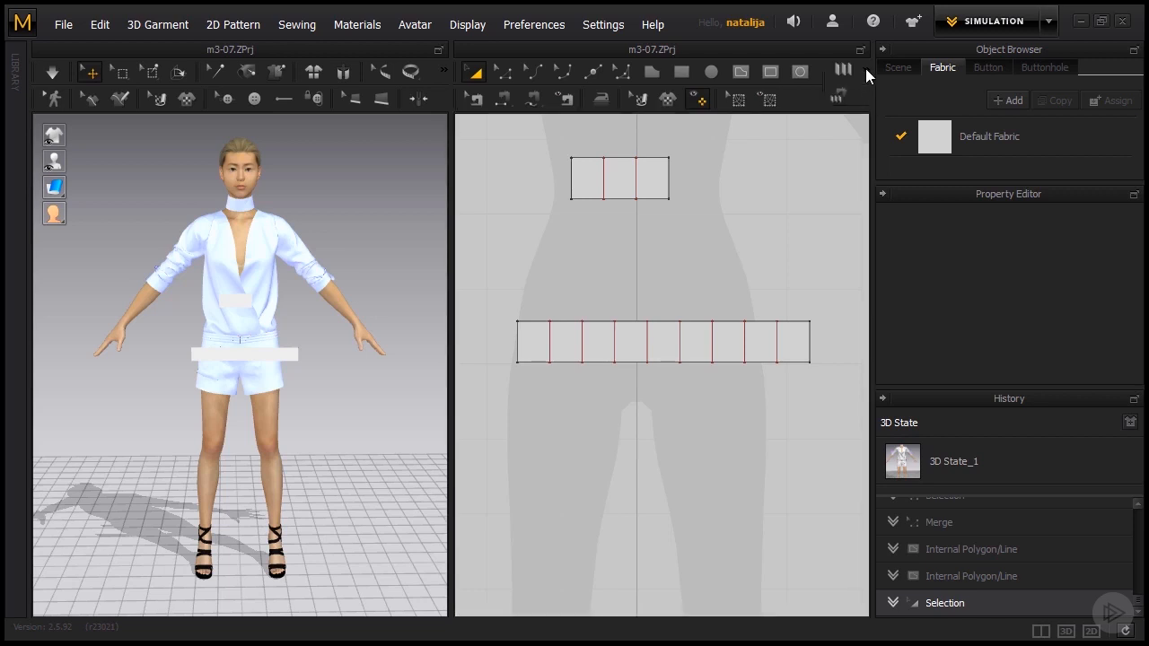
pyautogui.click(841, 69)
pyautogui.click(519, 344)
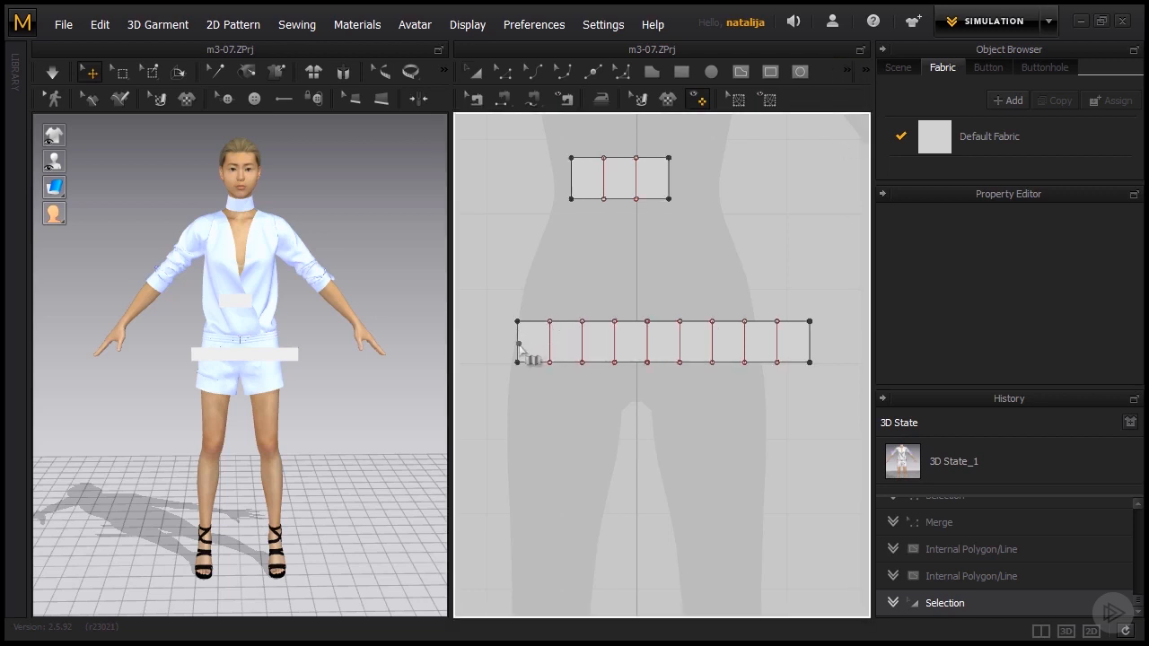
pyautogui.click(805, 344)
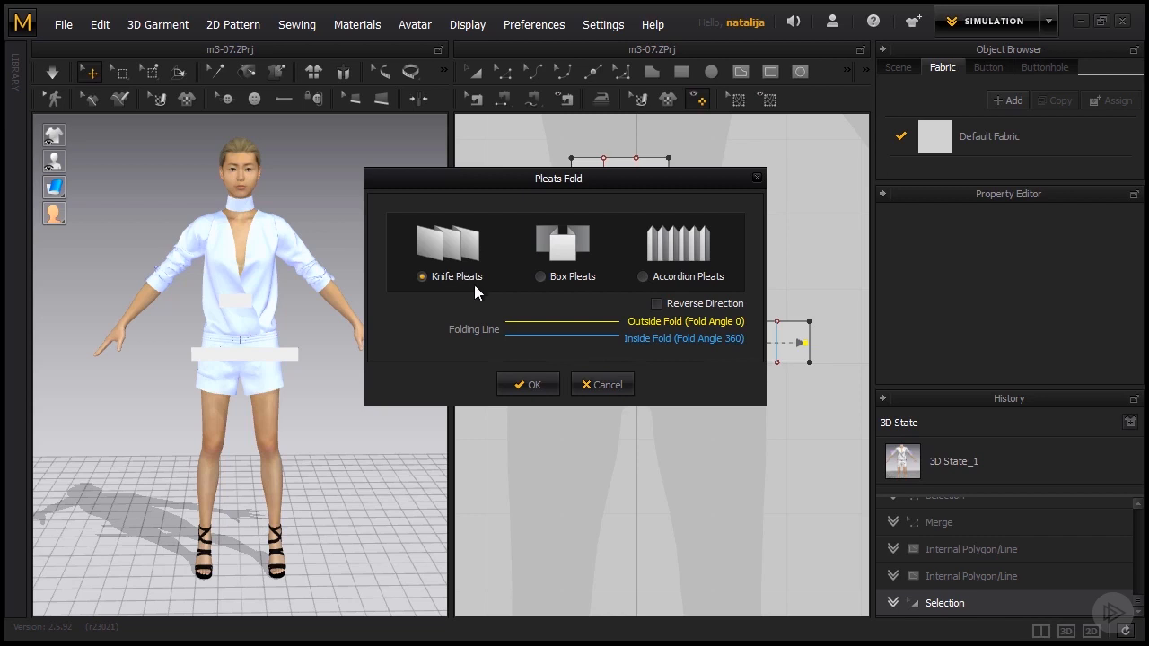
pyautogui.click(530, 384)
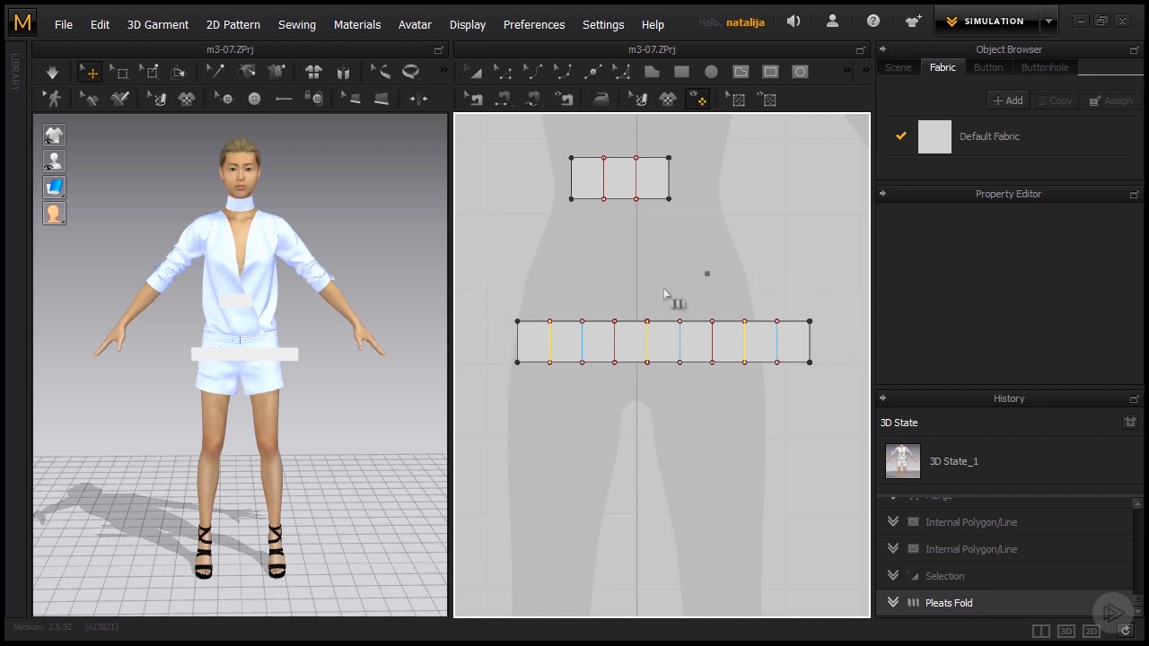
# Sew the small rectangle's lower edge to the long strip's upper edge with Pleats Sewing, starting from their left corners
pyautogui.click(536, 109)
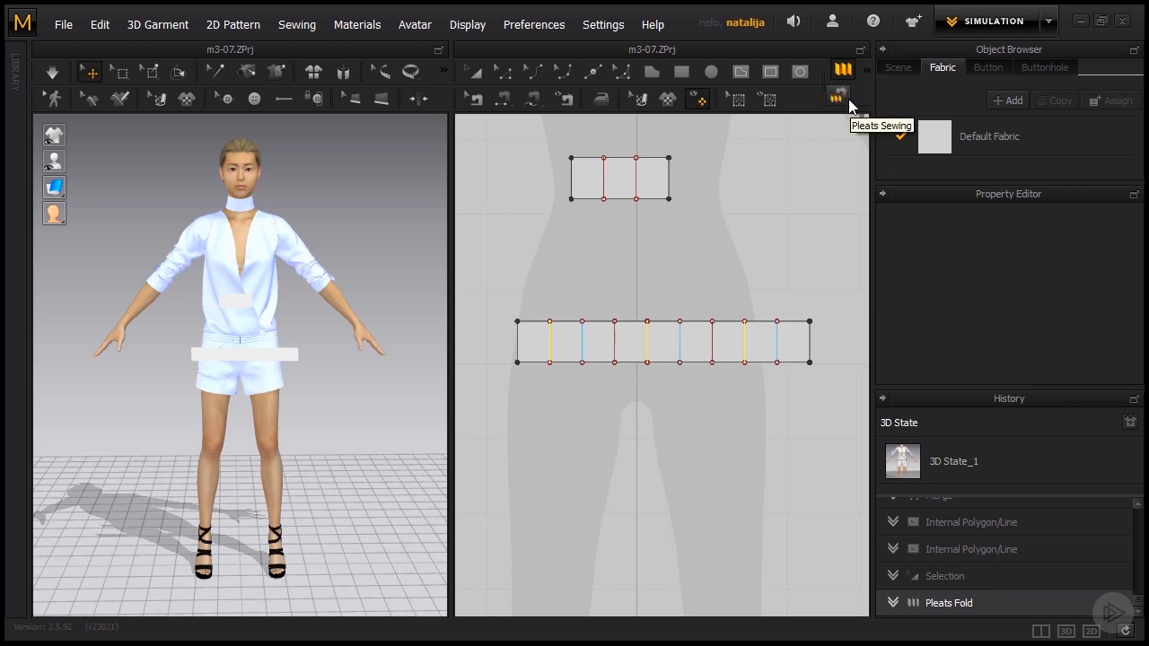
pyautogui.click(844, 101)
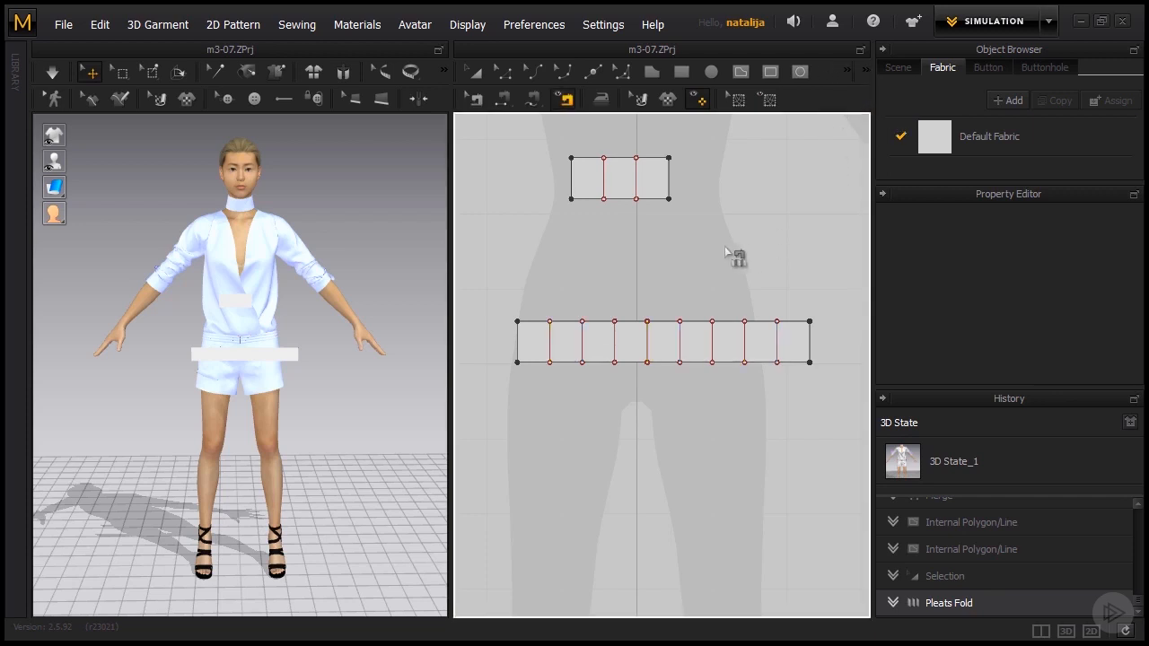
pyautogui.click(570, 200)
pyautogui.click(518, 321)
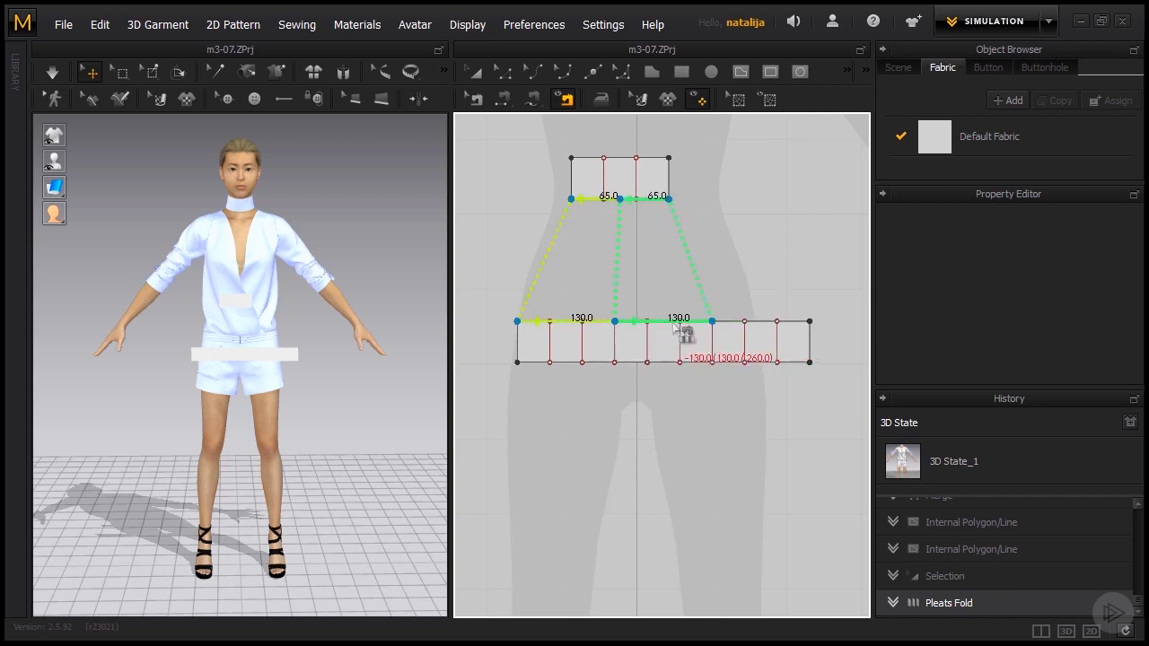
pyautogui.click(779, 332)
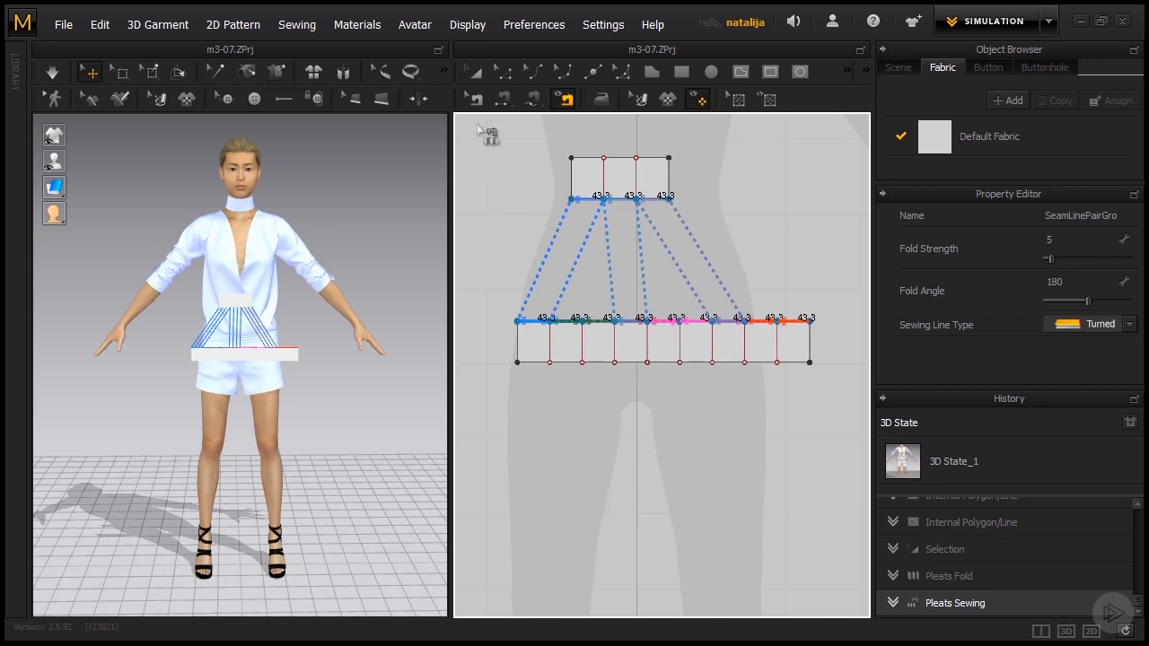
# Freeze the small upper rectangle pattern
pyautogui.click(476, 72)
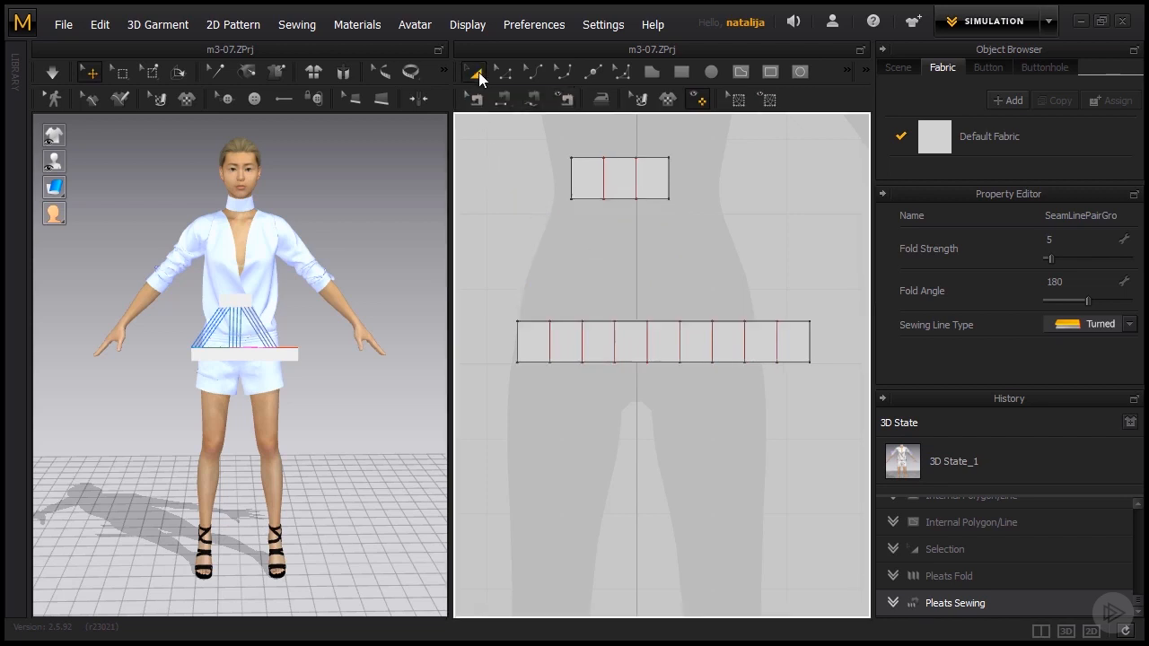
pyautogui.click(575, 166)
pyautogui.click(583, 185)
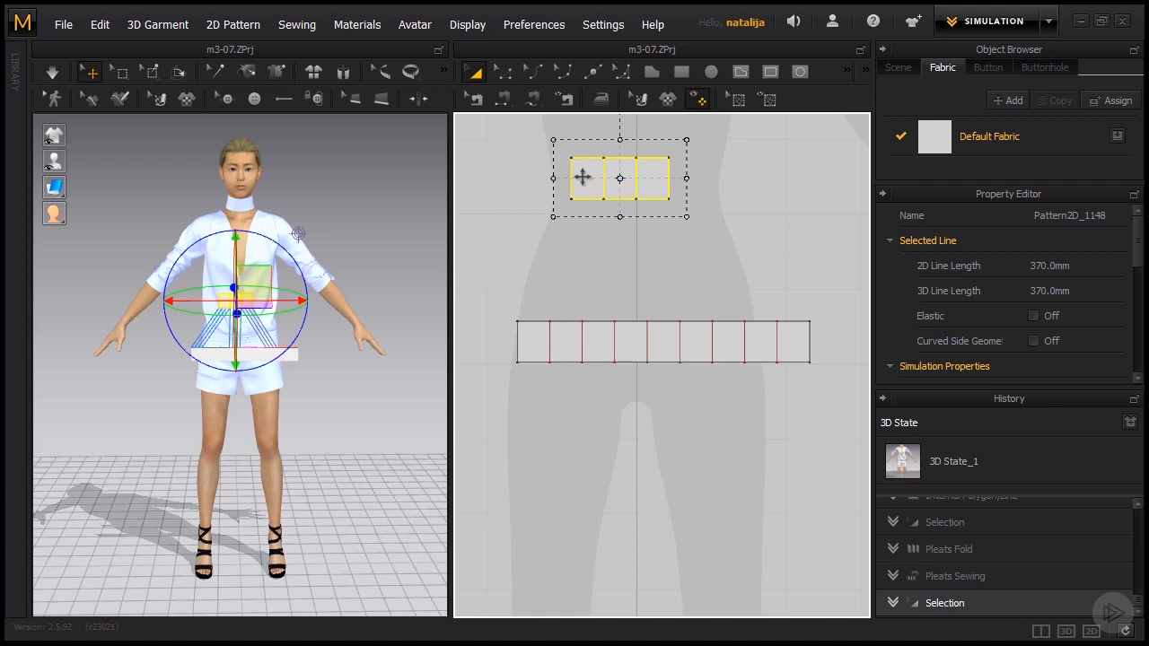
pyautogui.rightClick(583, 177)
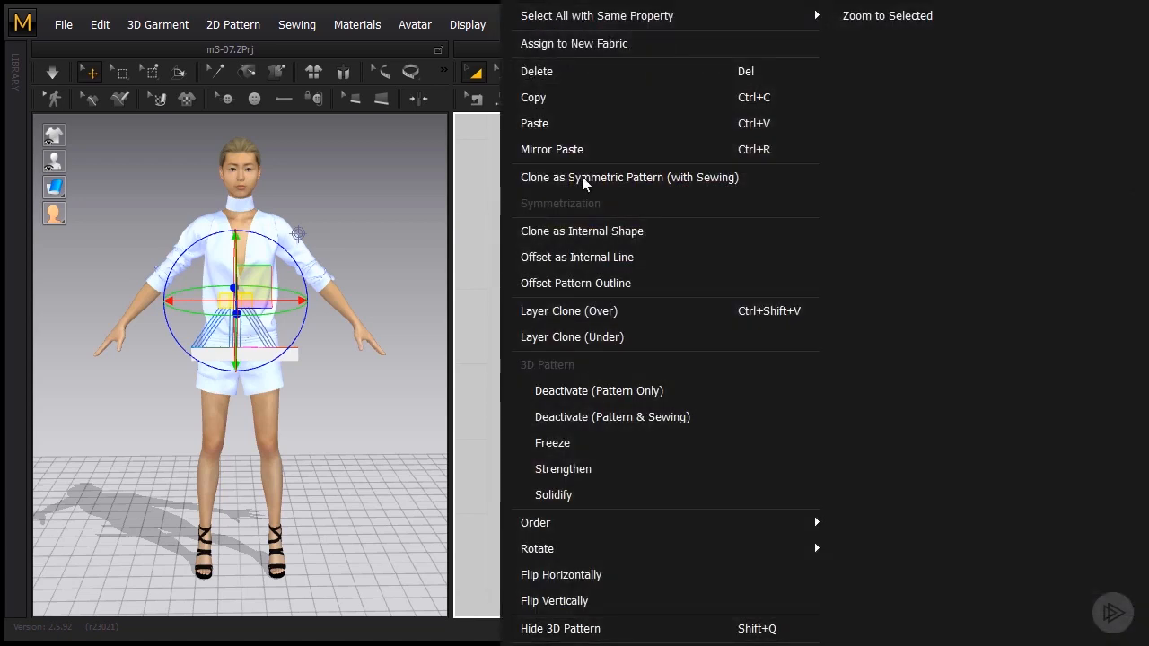
pyautogui.click(557, 439)
# Simulate the pleated strip and examine its folds up close on the avatar, leaving no pattern selected
pyautogui.press('space')
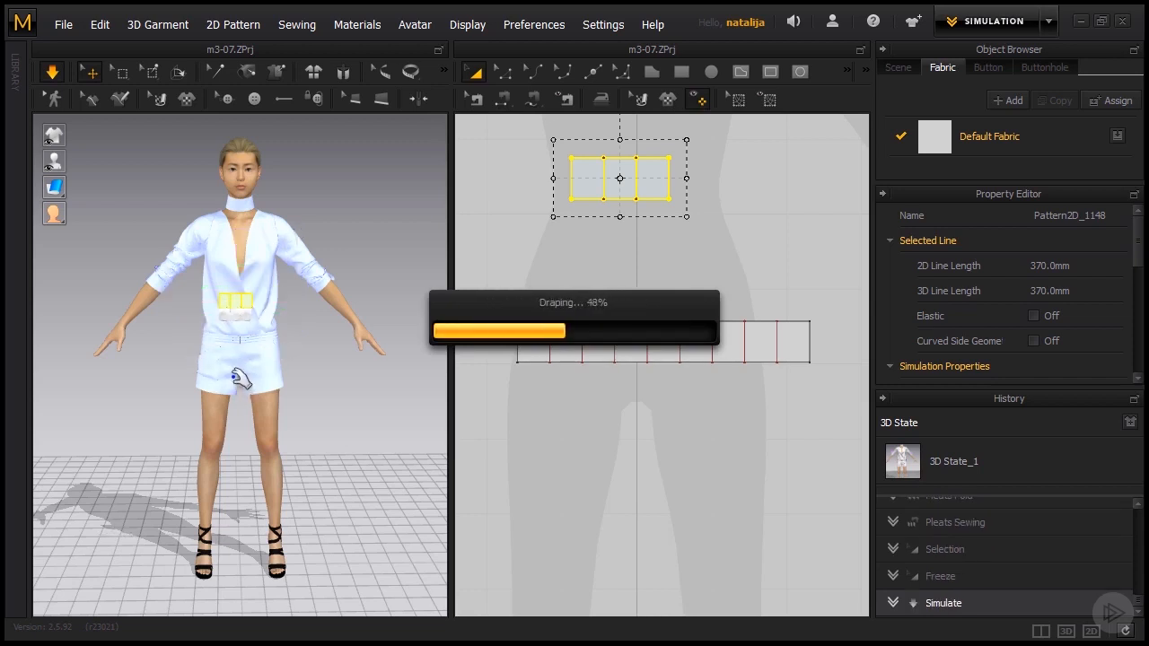
pyautogui.scroll(5, 241, 269)
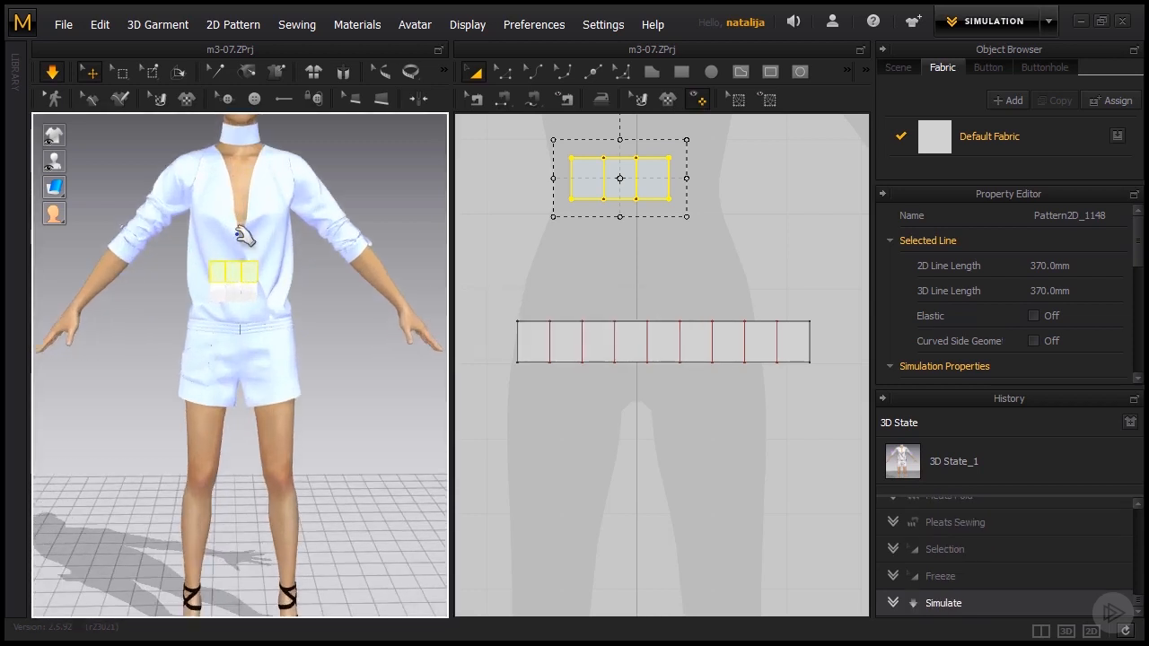
pyautogui.scroll(2, 238, 377)
pyautogui.scroll(2, 233, 363)
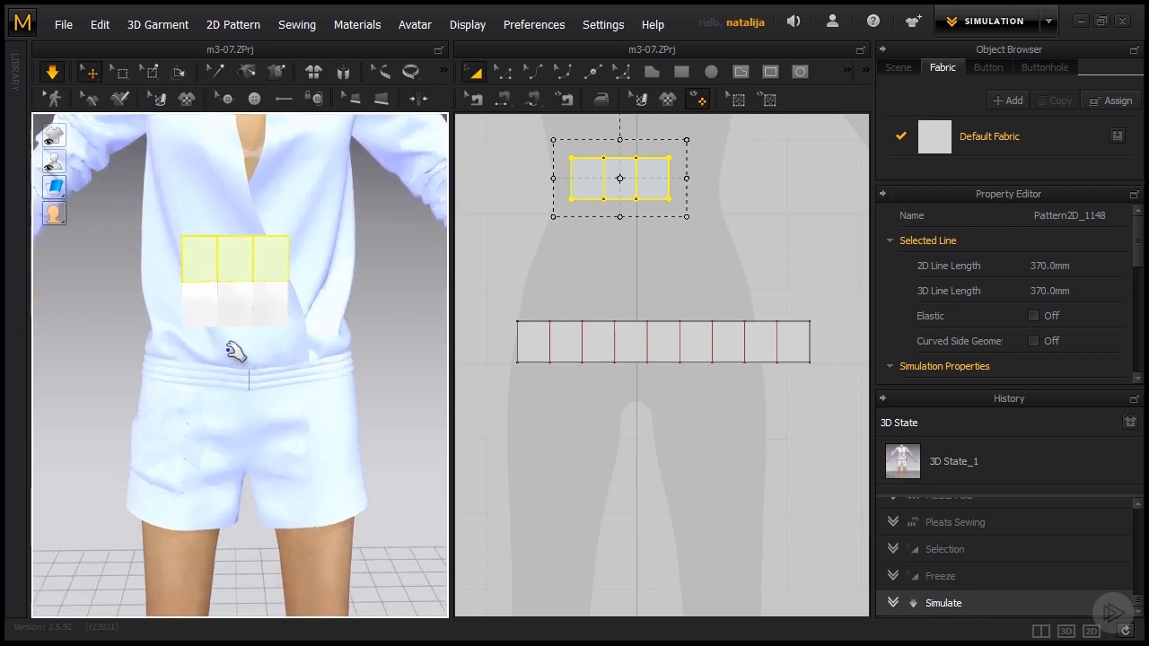
pyautogui.moveTo(251, 366); pyautogui.dragTo(228, 357, button='right')
pyautogui.click(126, 303)
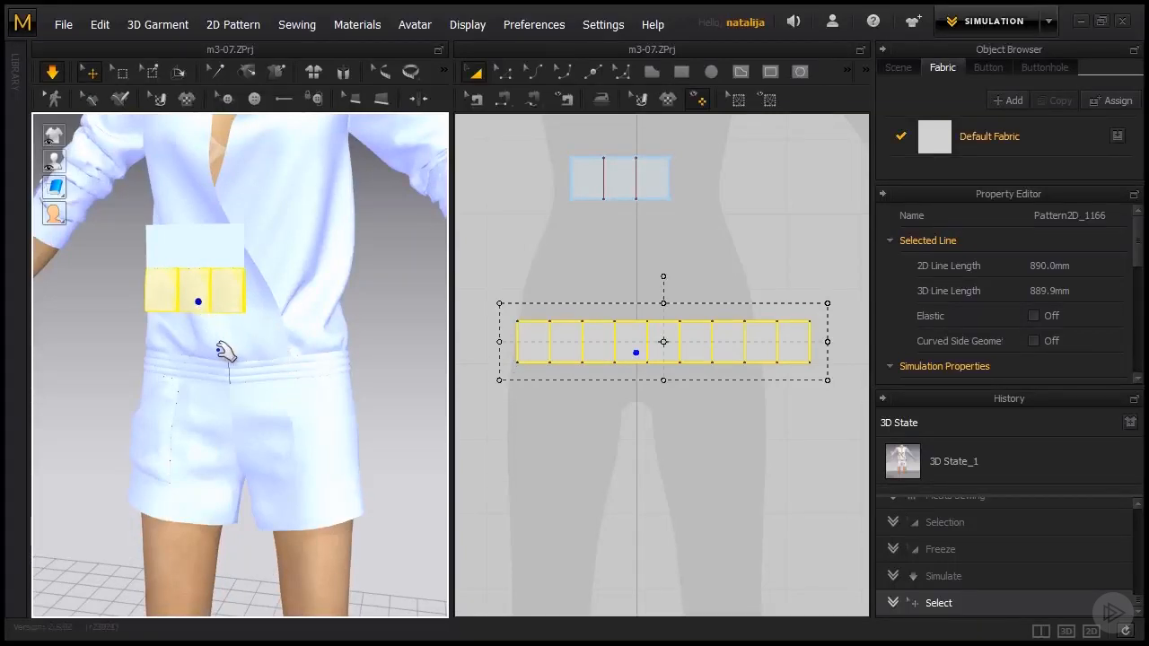
pyautogui.moveTo(225, 352); pyautogui.dragTo(233, 351, button='right')
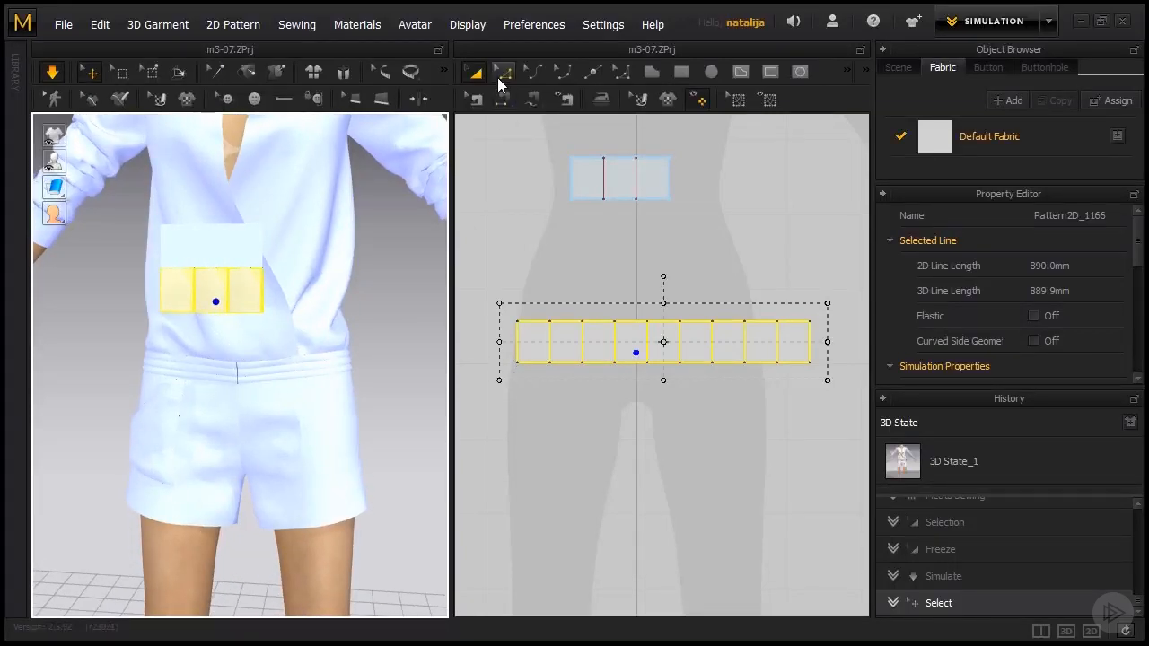
pyautogui.click(499, 80)
pyautogui.click(674, 415)
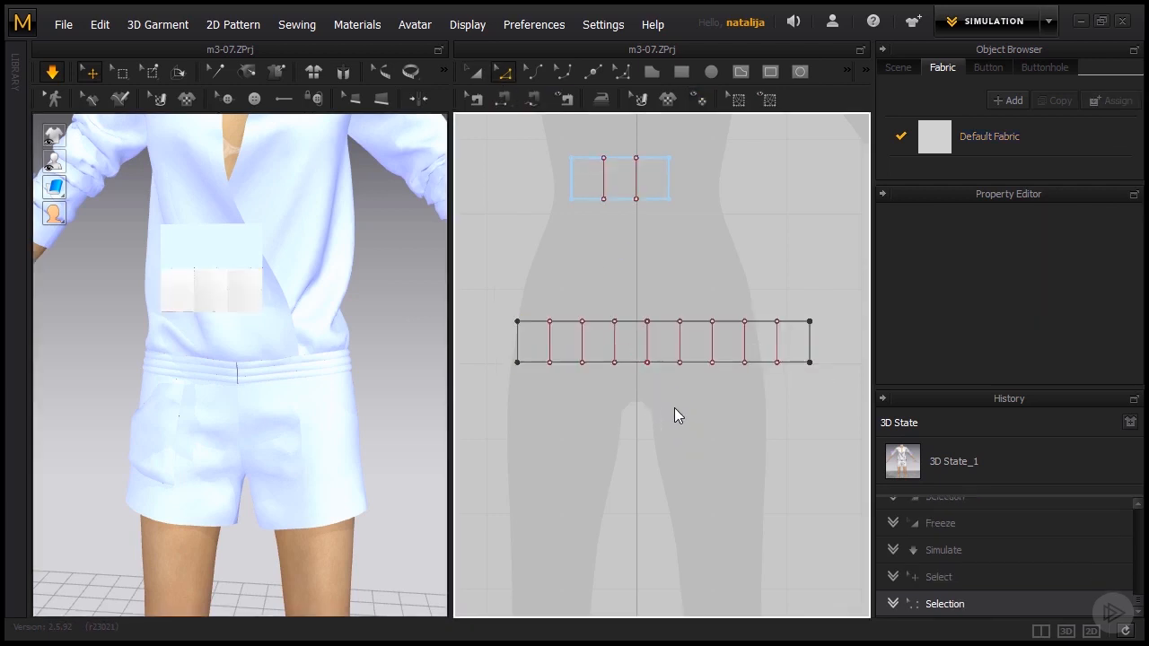
# Lengthen the pleated strip to about three times its height by moving its lower edge down, and simulate it while tugging the pleats
pyautogui.moveTo(508, 402); pyautogui.dragTo(530, 459)
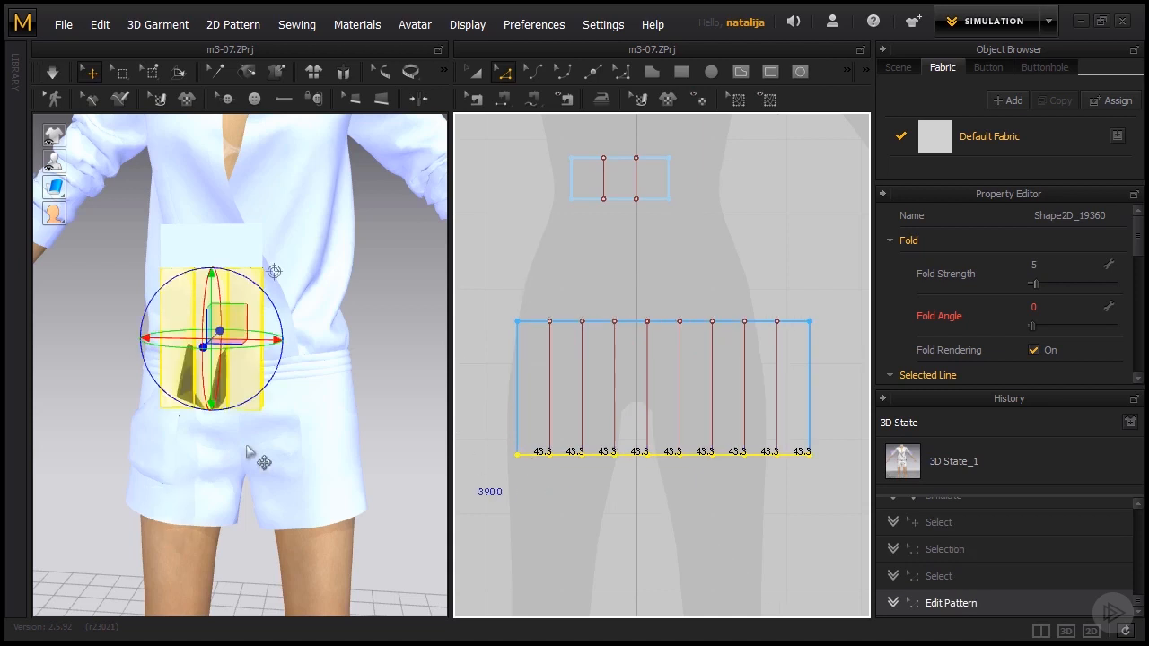
pyautogui.press('space')
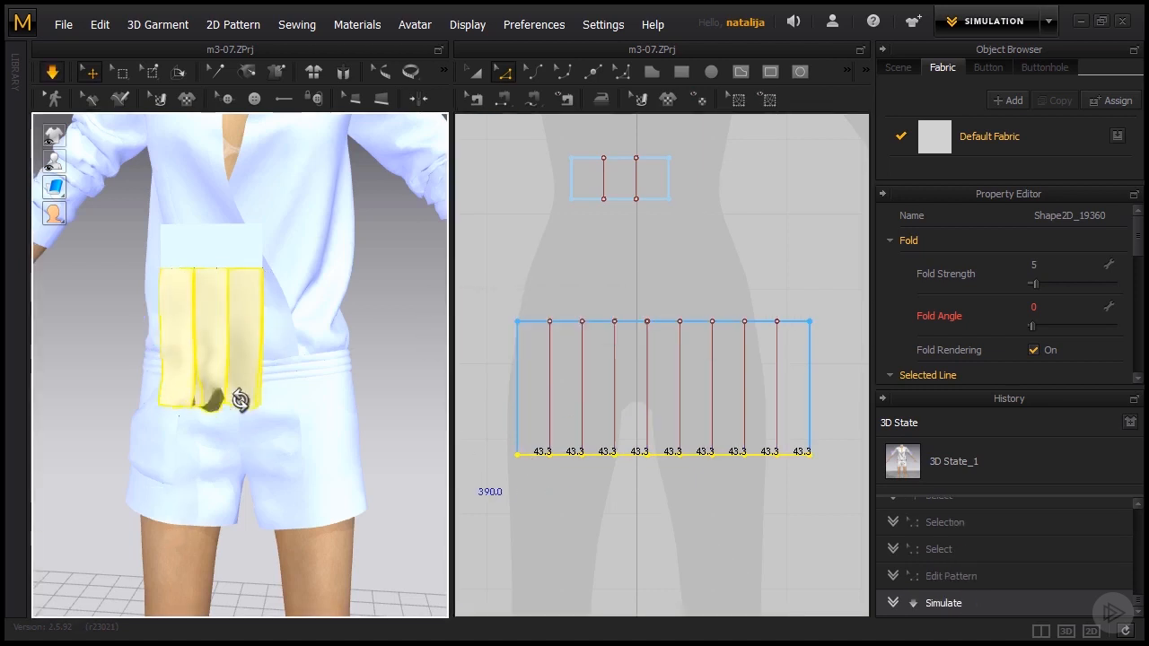
pyautogui.moveTo(295, 403); pyautogui.dragTo(215, 403, button='right')
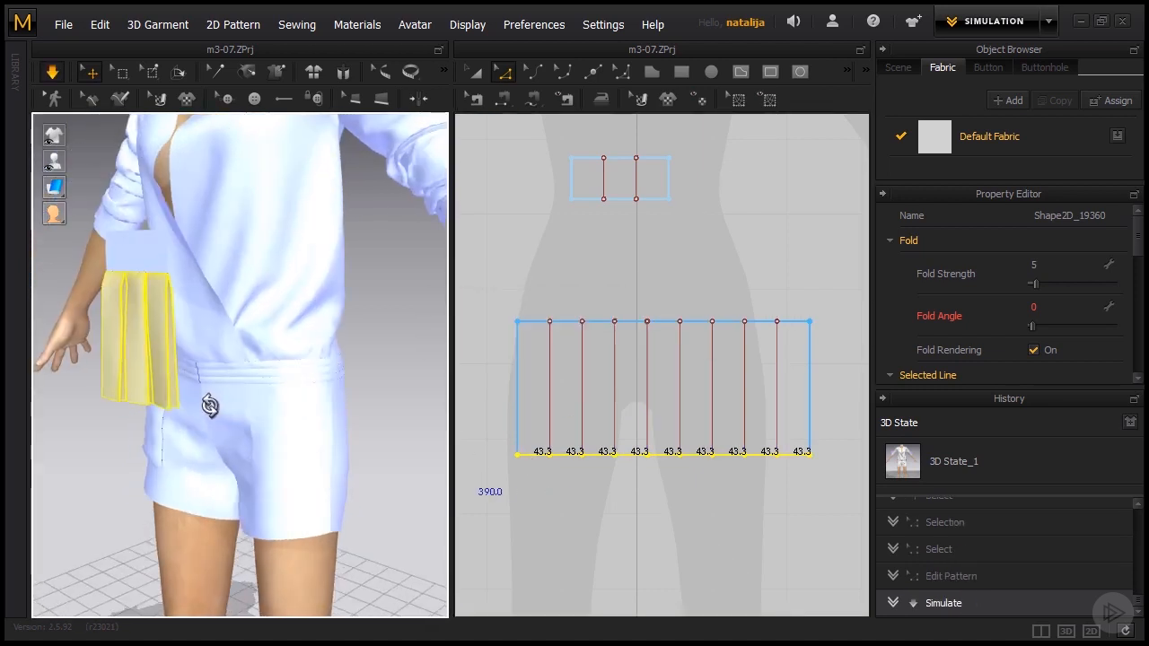
pyautogui.click(133, 372)
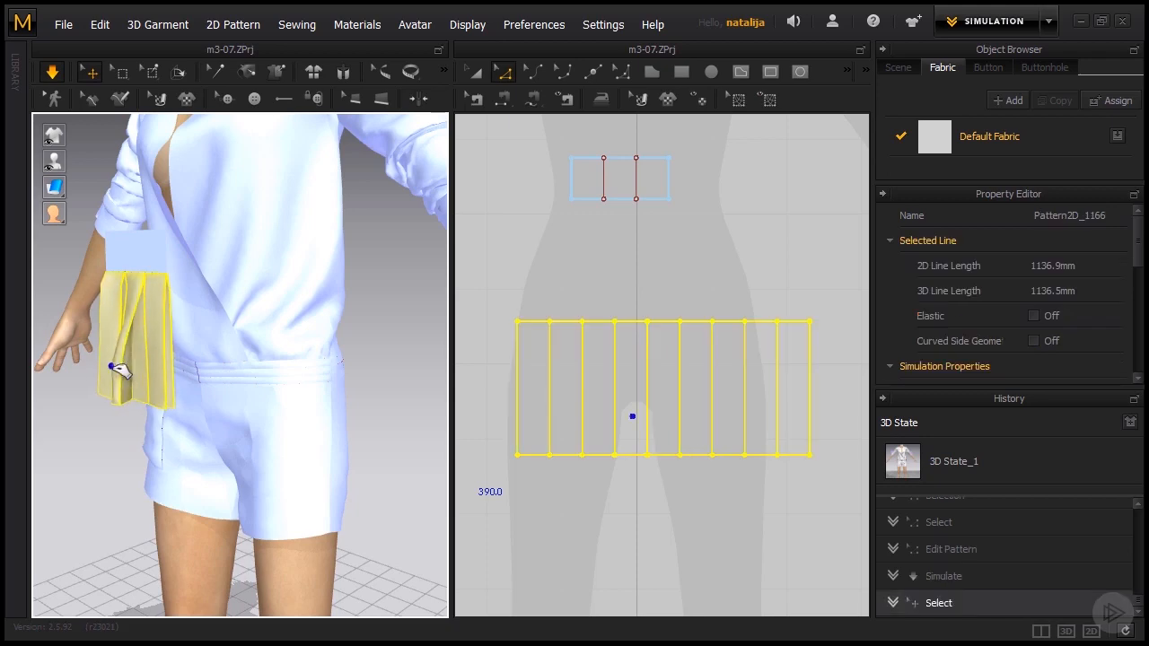
pyautogui.moveTo(130, 368); pyautogui.dragTo(245, 383, button='right')
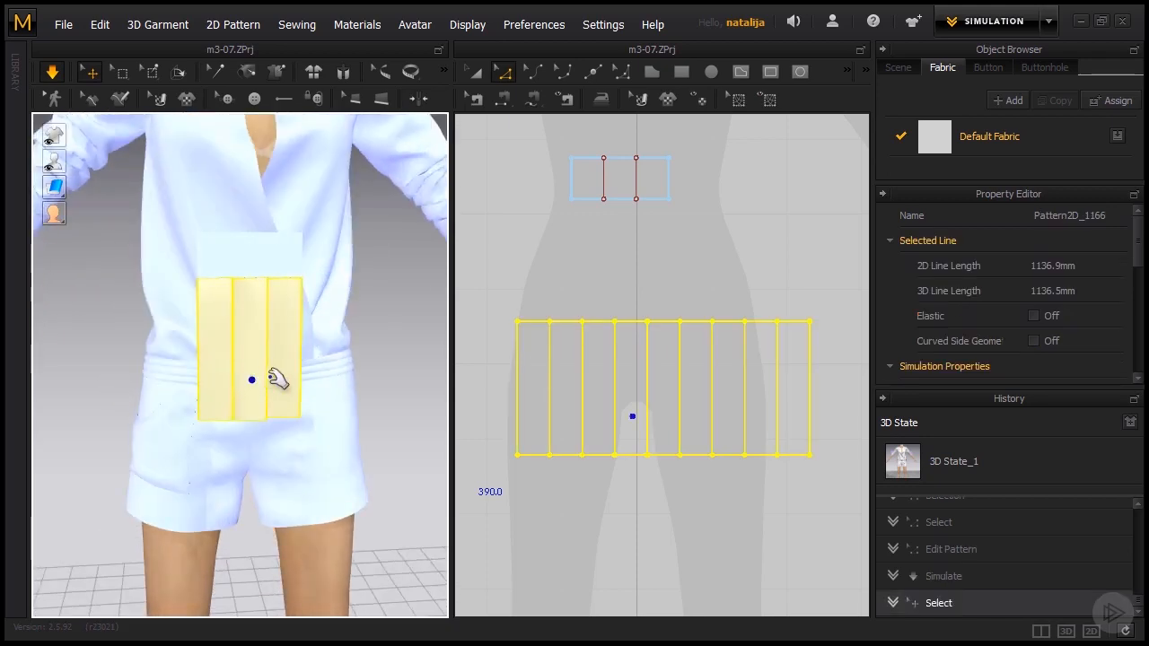
# Select both the small rectangle and the pleated strip, stop the simulation, and move them together down to hip level and closer to the avatar
pyautogui.click(475, 72)
pyautogui.scroll(-3, 566, 253)
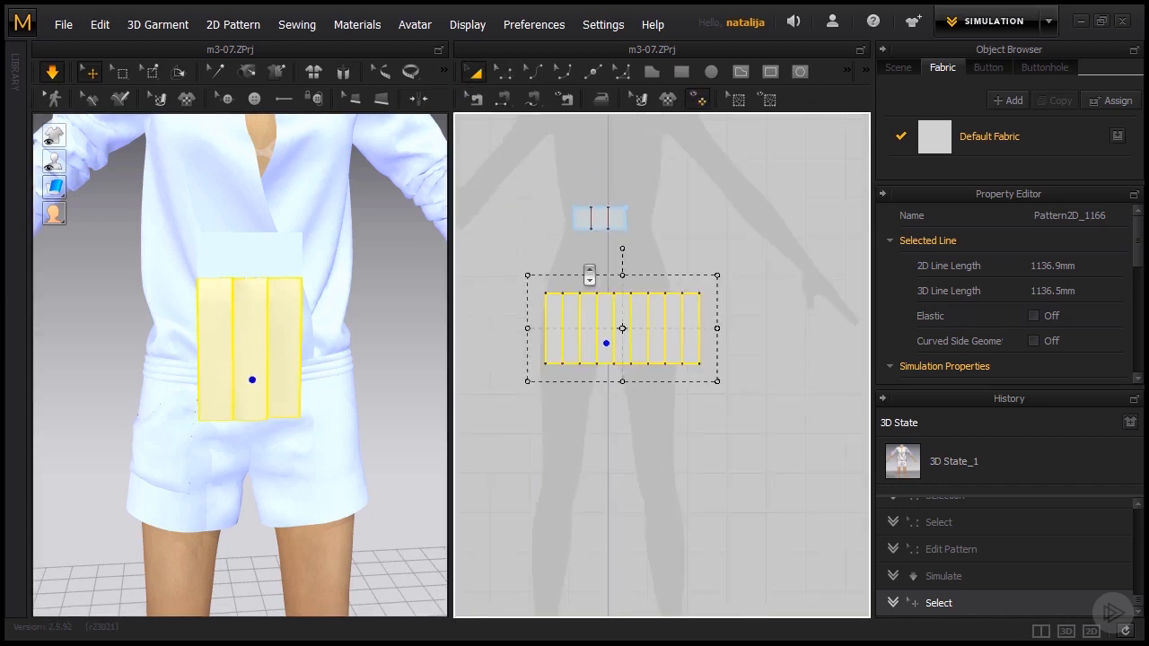
pyautogui.scroll(-1, 589, 275)
pyautogui.moveTo(713, 192); pyautogui.dragTo(542, 343)
pyautogui.moveTo(379, 359); pyautogui.dragTo(241, 326, button='right')
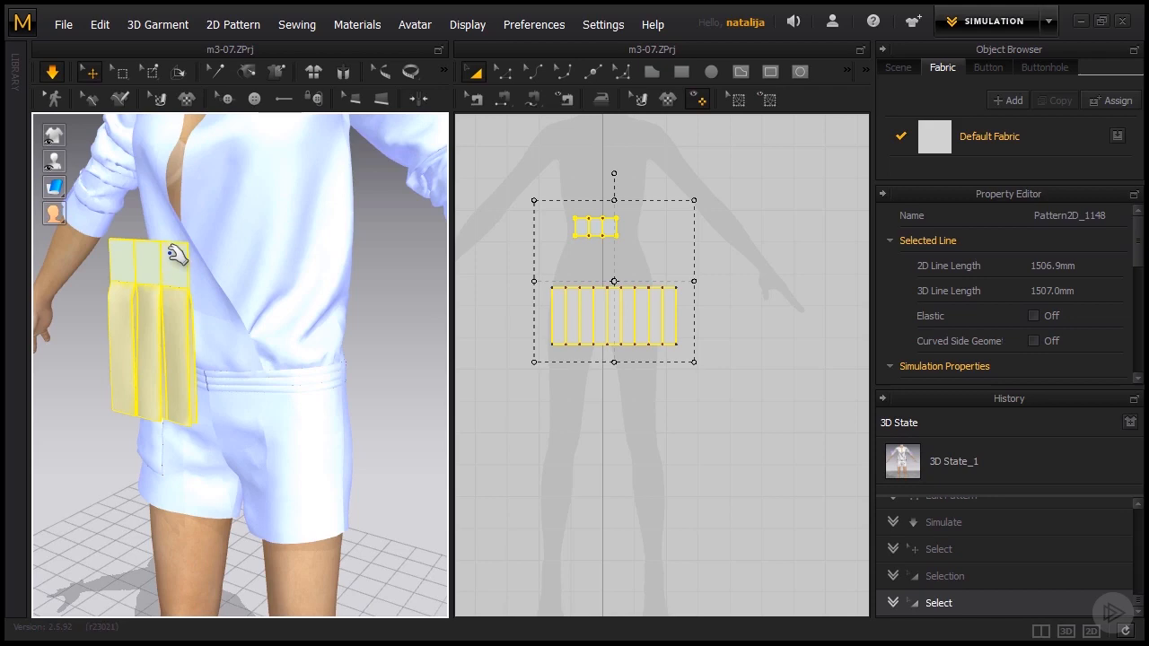
pyautogui.press('space')
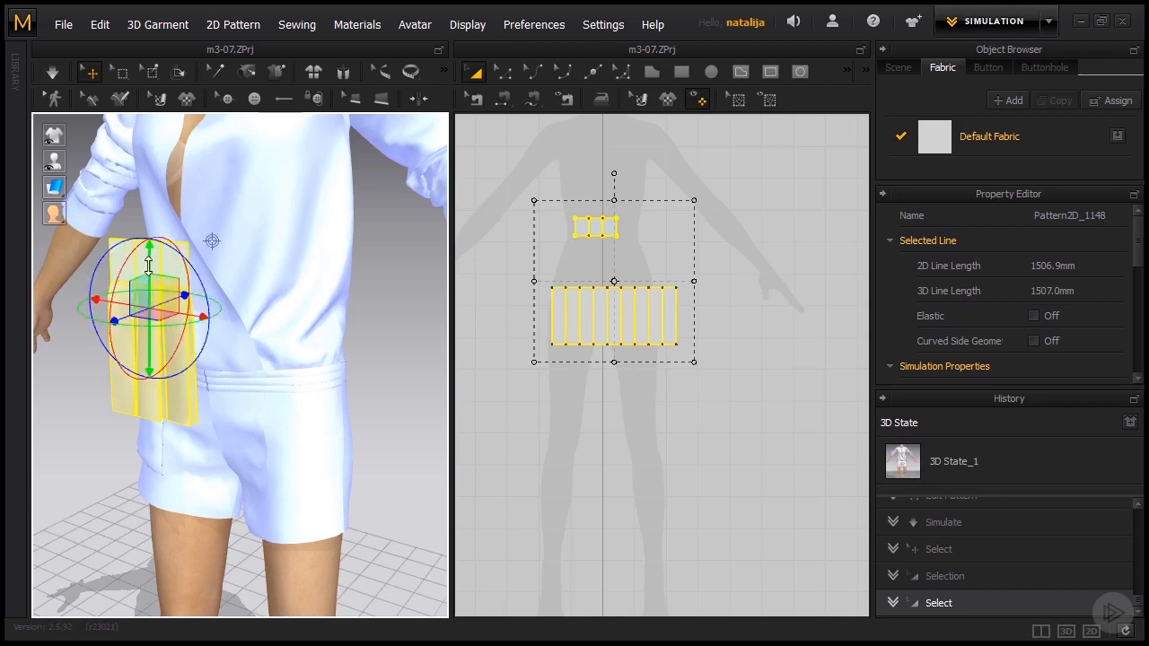
pyautogui.moveTo(148, 267); pyautogui.dragTo(148, 301)
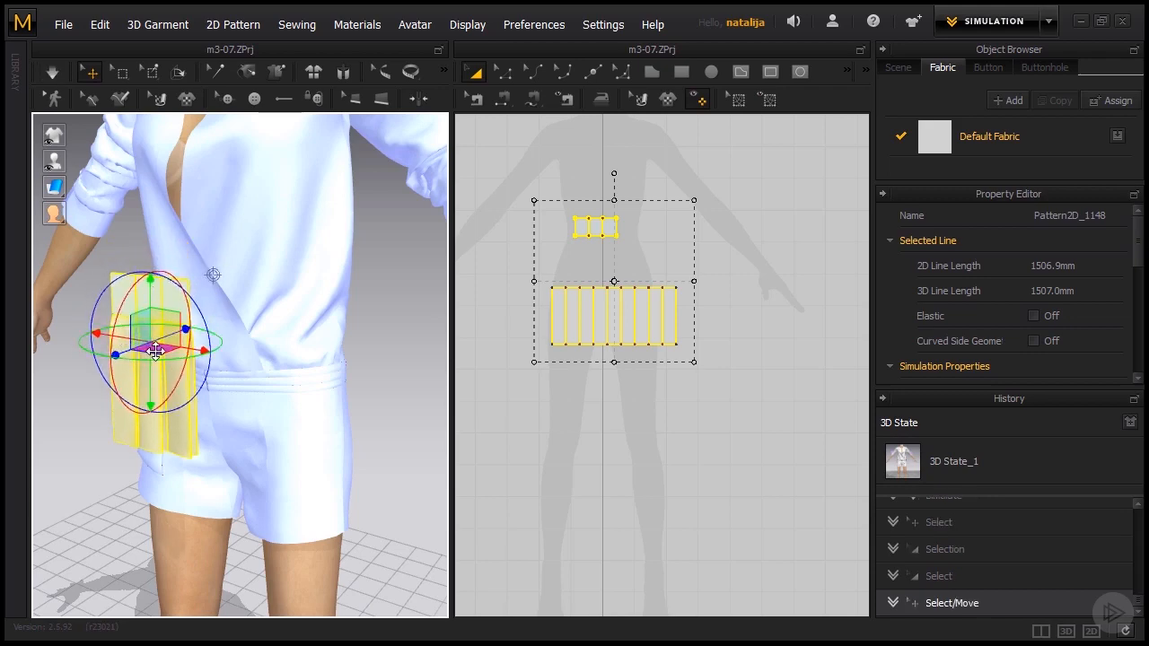
pyautogui.moveTo(155, 350); pyautogui.dragTo(108, 422, button='right')
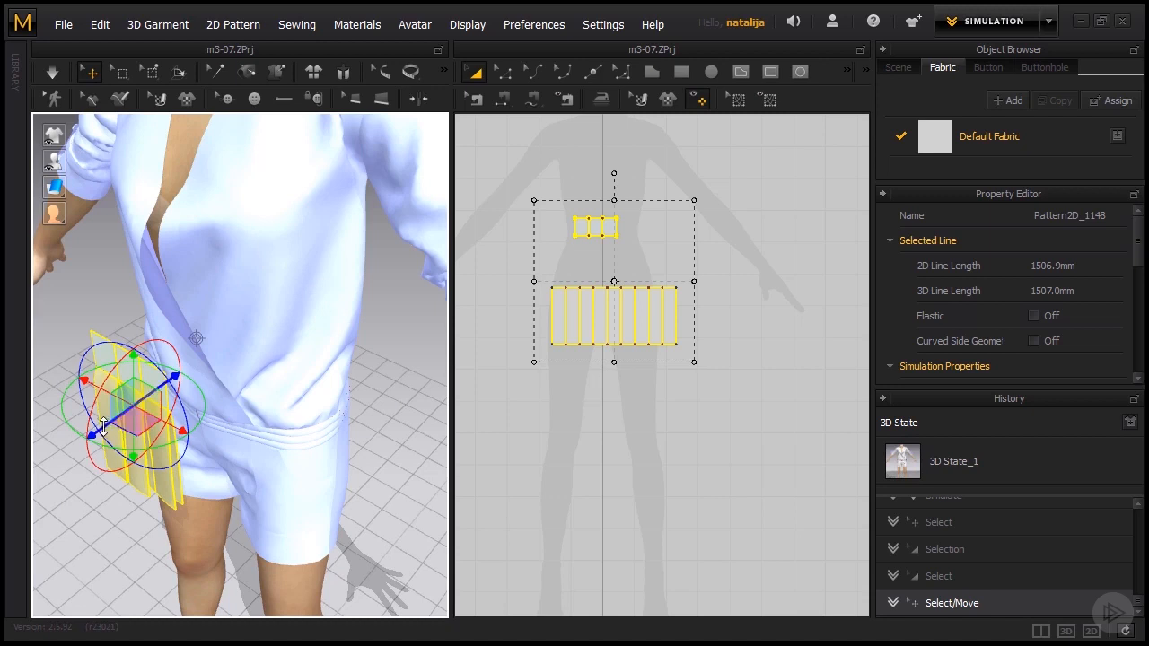
pyautogui.moveTo(138, 434); pyautogui.dragTo(187, 418)
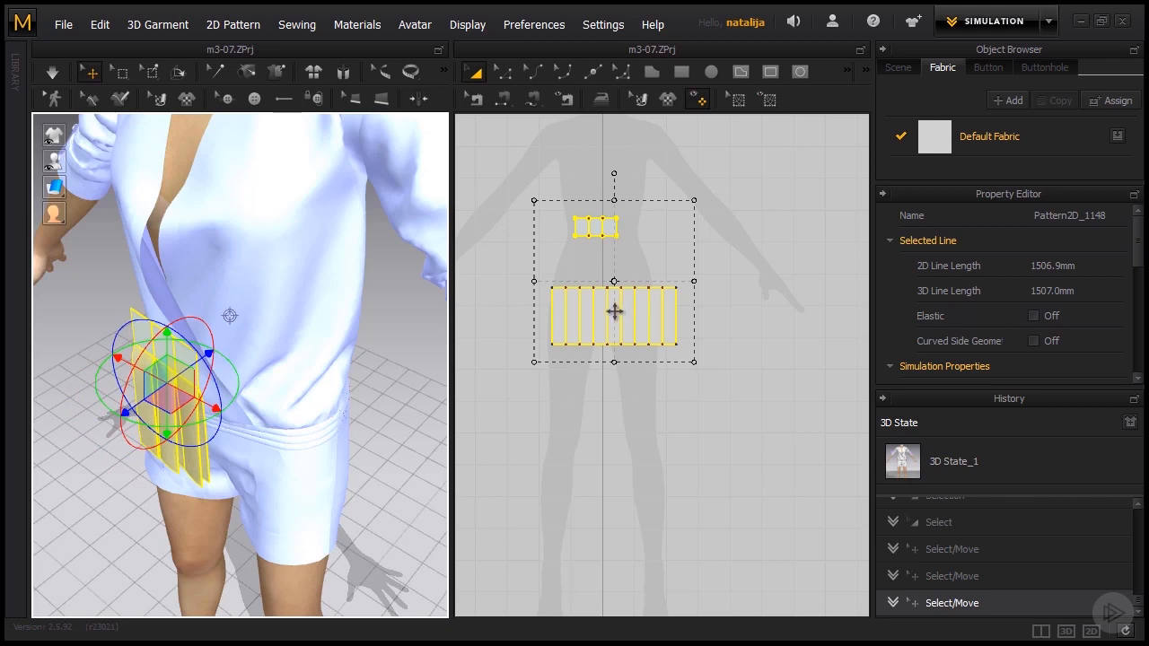
# Paste a copy of both selected patterns about 440 mm to the right of the originals in the 2D layout
pyautogui.hotkey('ctrl', 'v')
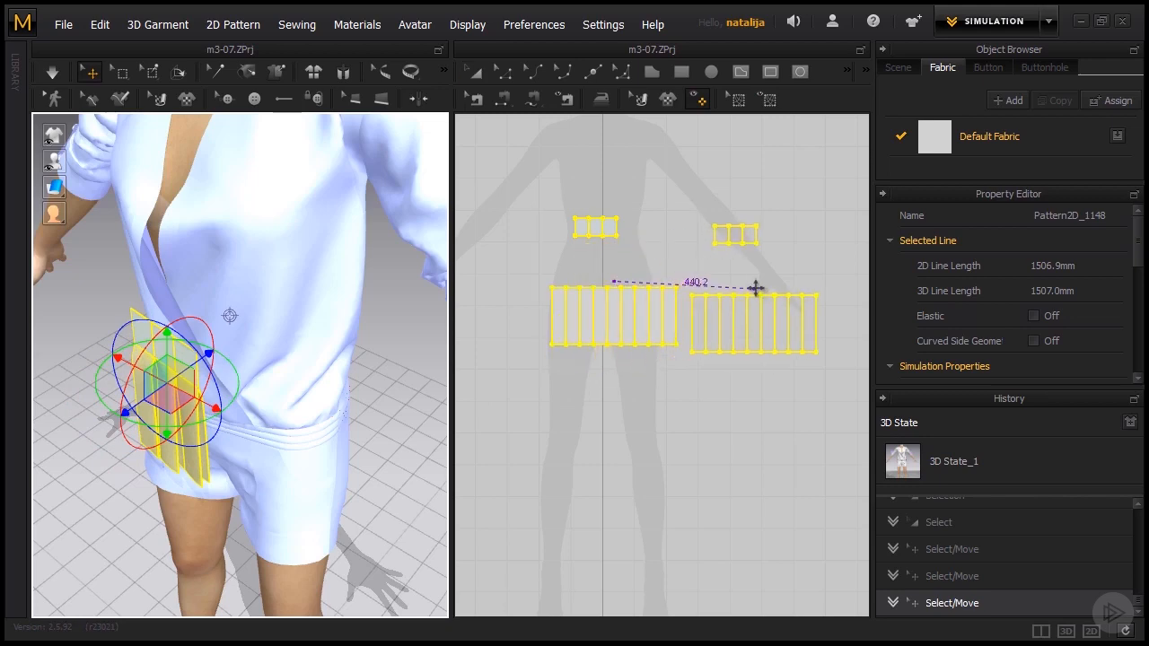
pyautogui.click(757, 288)
pyautogui.scroll(-4, 230, 436)
# Position the copied pleated piece in 3D in front of the avatar's left hip, beside the original piece
pyautogui.click(348, 451)
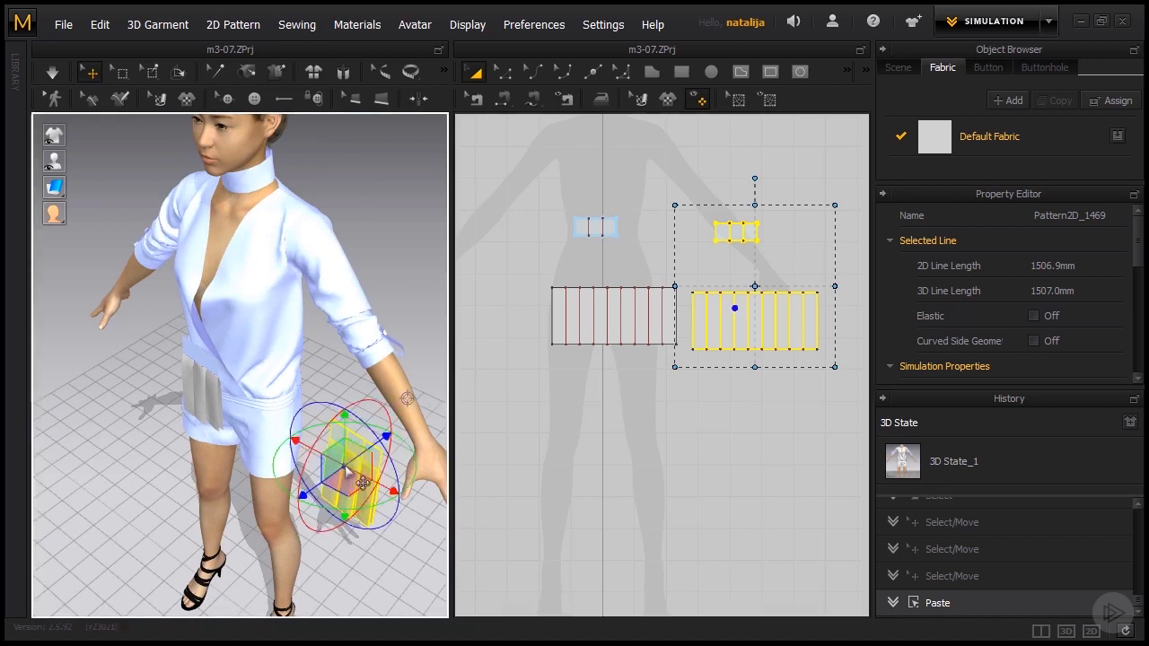
pyautogui.moveTo(379, 486); pyautogui.dragTo(257, 412)
pyautogui.moveTo(258, 453); pyautogui.dragTo(244, 425)
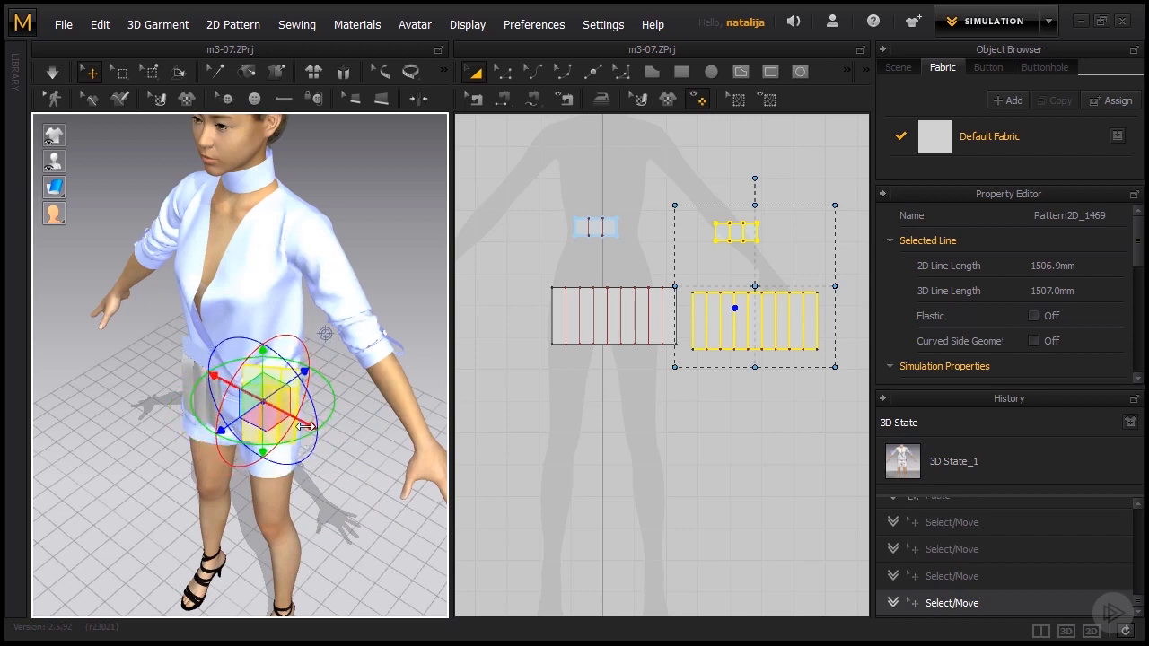
pyautogui.moveTo(305, 425); pyautogui.dragTo(309, 425)
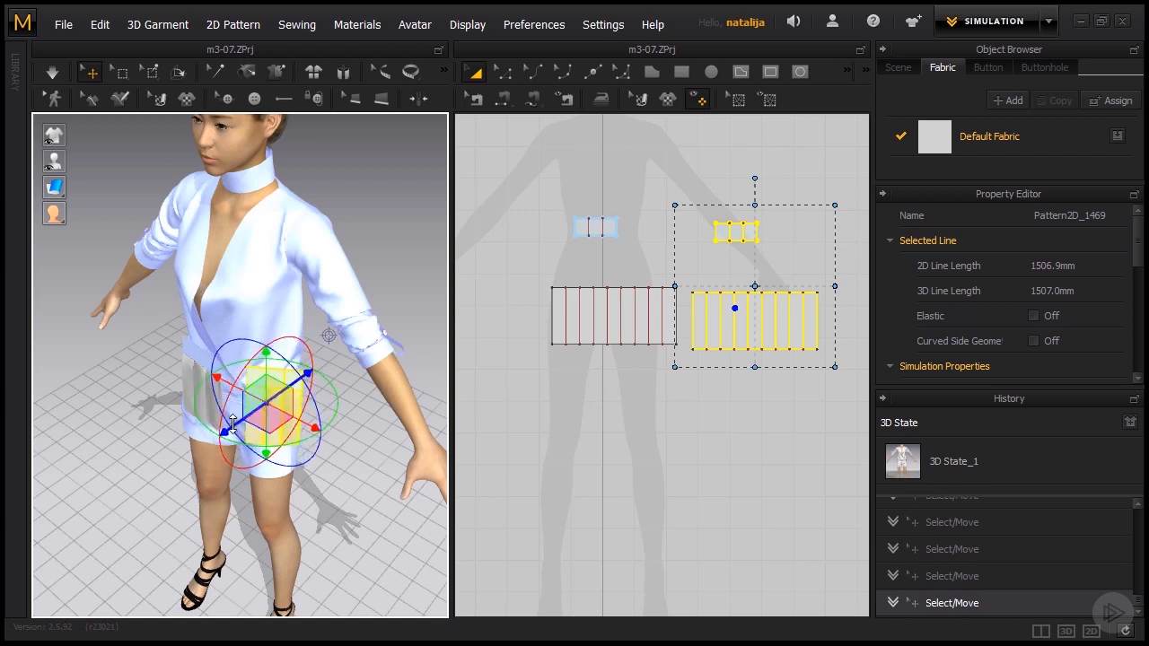
# Select the original rectangle and pleated strip again and paste another copy to their left in the 2D layout
pyautogui.scroll(-2, 588, 394)
pyautogui.click(649, 246)
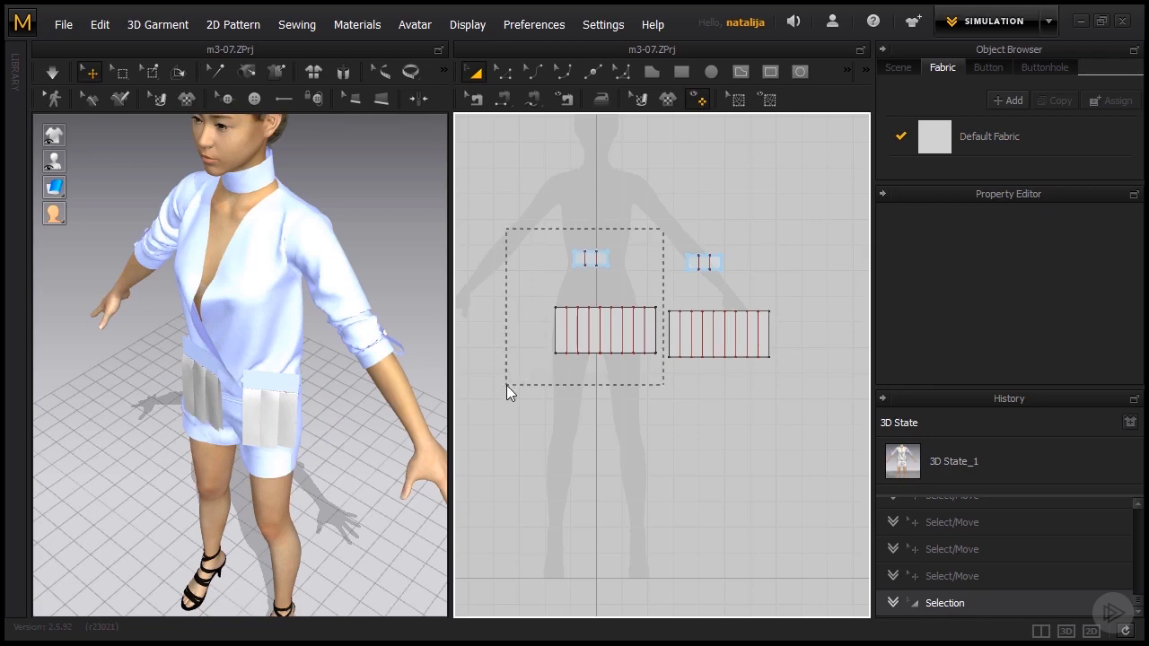
pyautogui.moveTo(506, 385); pyautogui.dragTo(506, 385)
pyautogui.hotkey('ctrl', 'v')
pyautogui.scroll(-3, 633, 381)
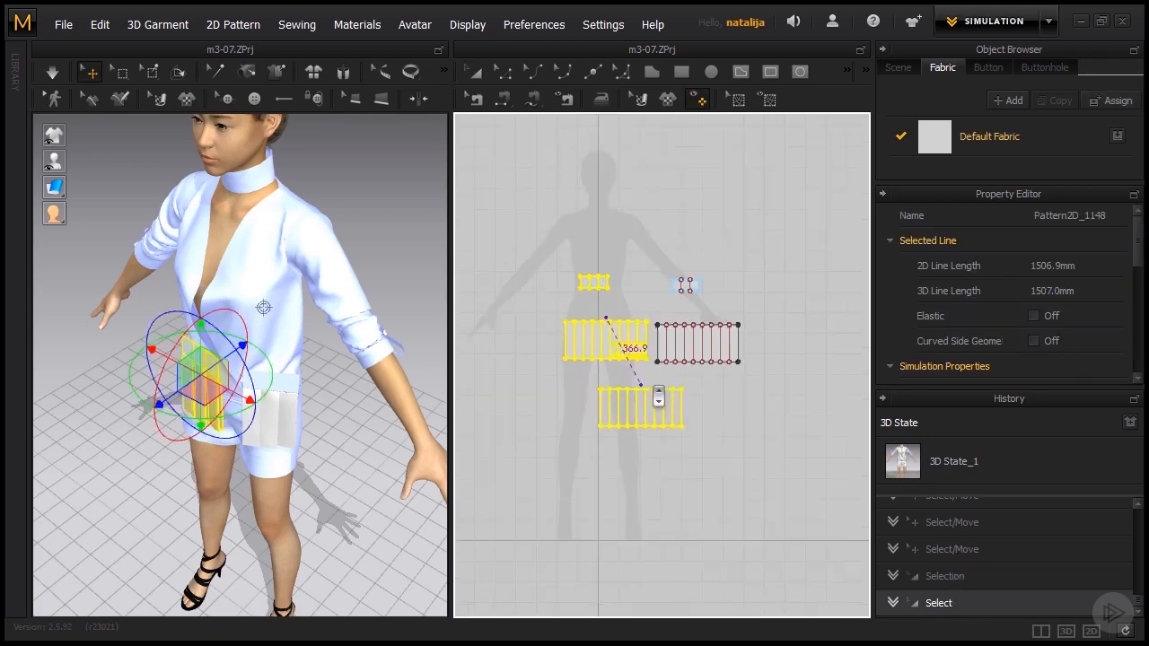
pyautogui.click(532, 331)
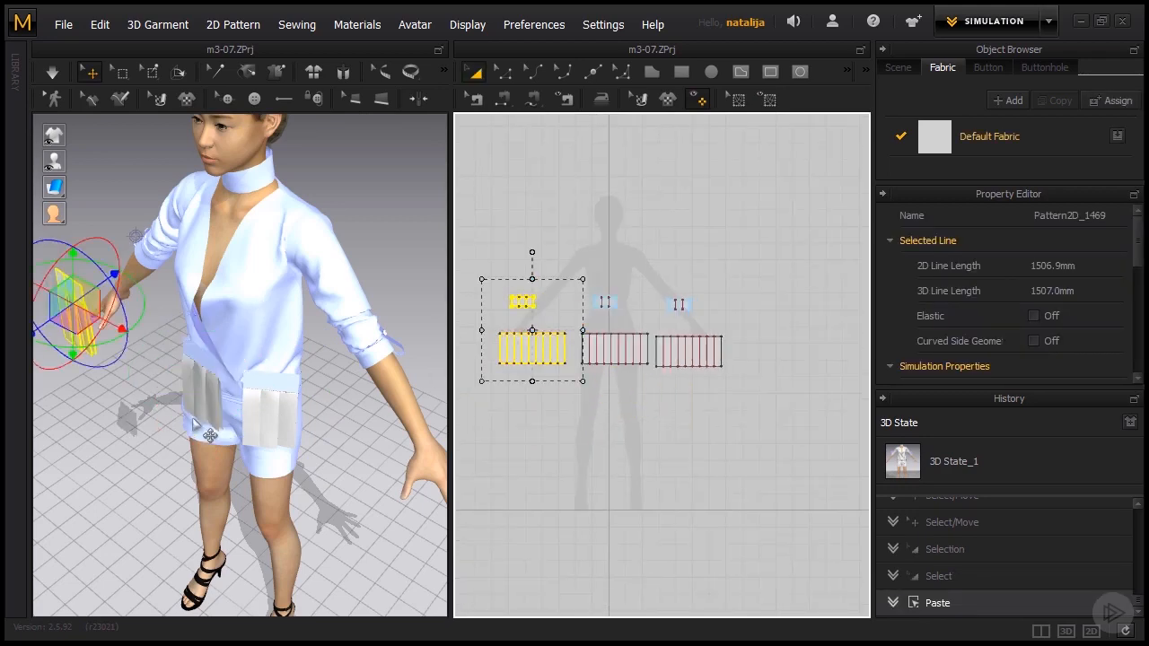
# Move the second copied piece in 3D to the avatar's right hip, level with the original pleated piece
pyautogui.moveTo(201, 418); pyautogui.dragTo(277, 421, button='right')
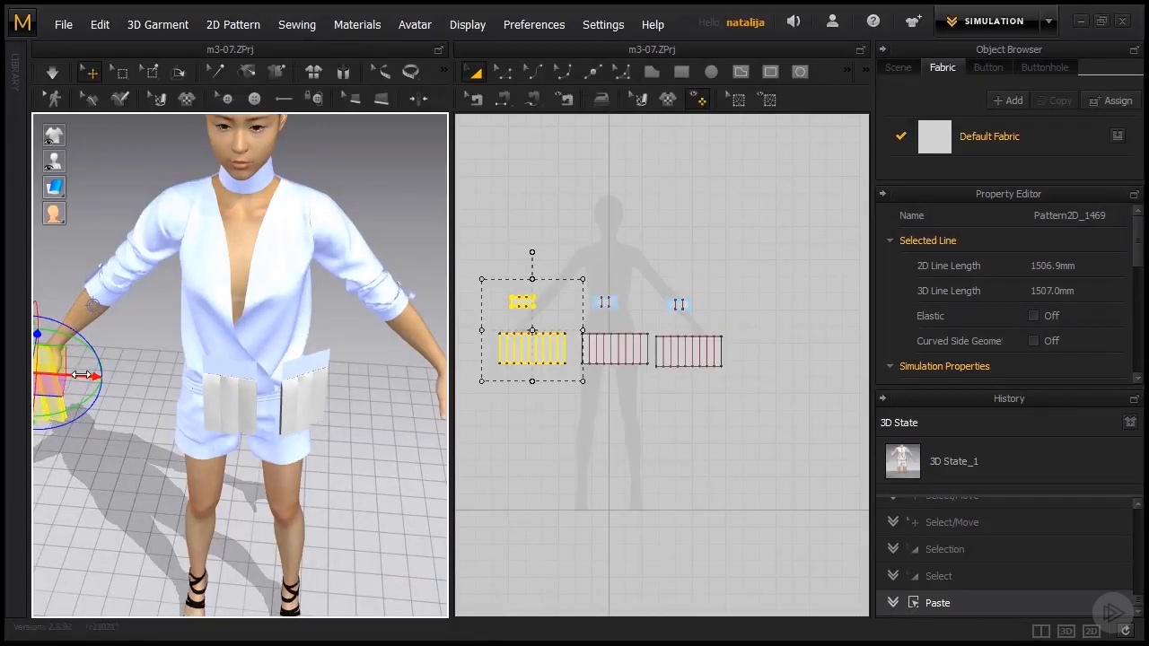
pyautogui.moveTo(76, 379); pyautogui.dragTo(134, 378)
pyautogui.moveTo(149, 418); pyautogui.dragTo(184, 364, button='right')
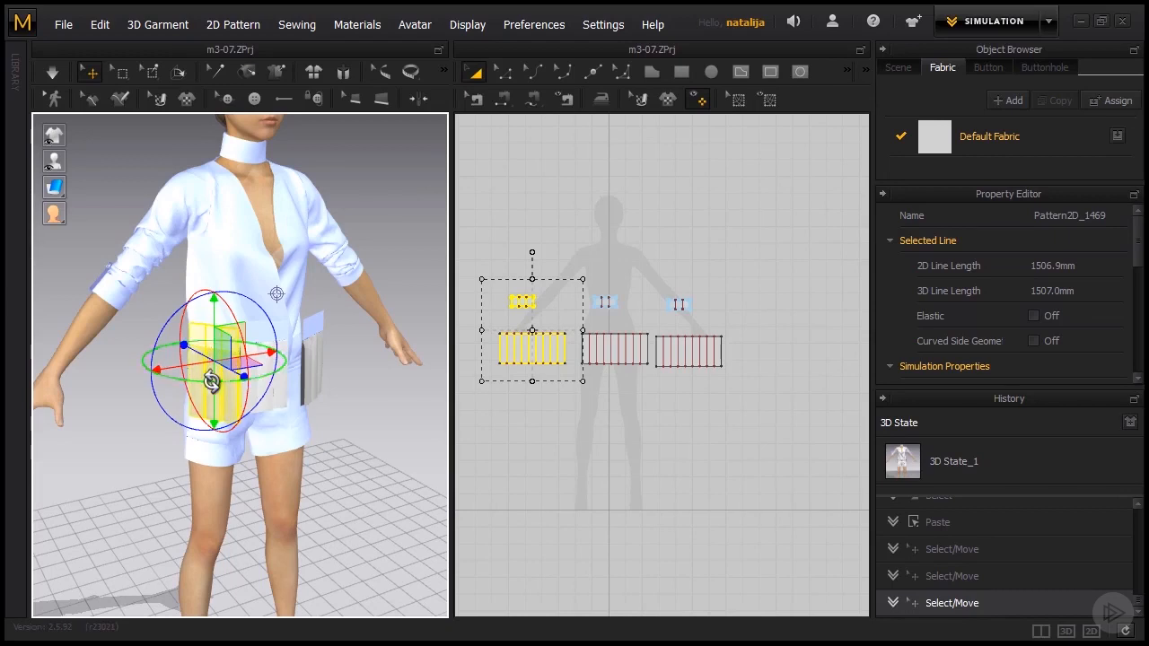
pyautogui.moveTo(194, 350); pyautogui.dragTo(178, 351)
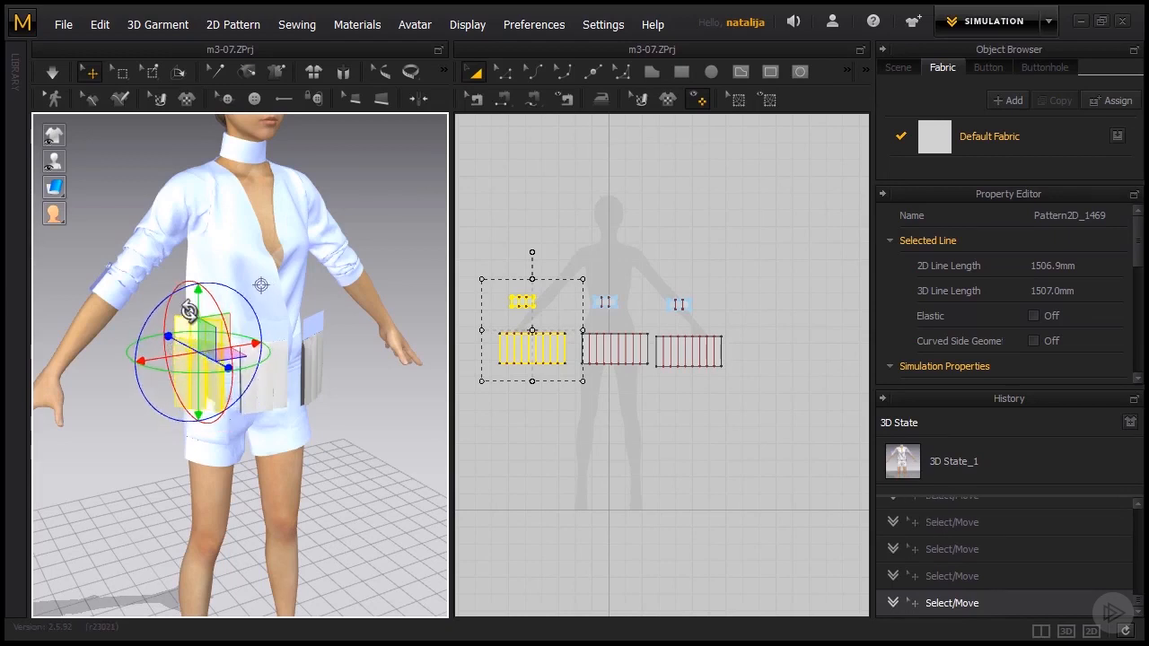
pyautogui.moveTo(196, 303); pyautogui.dragTo(194, 315)
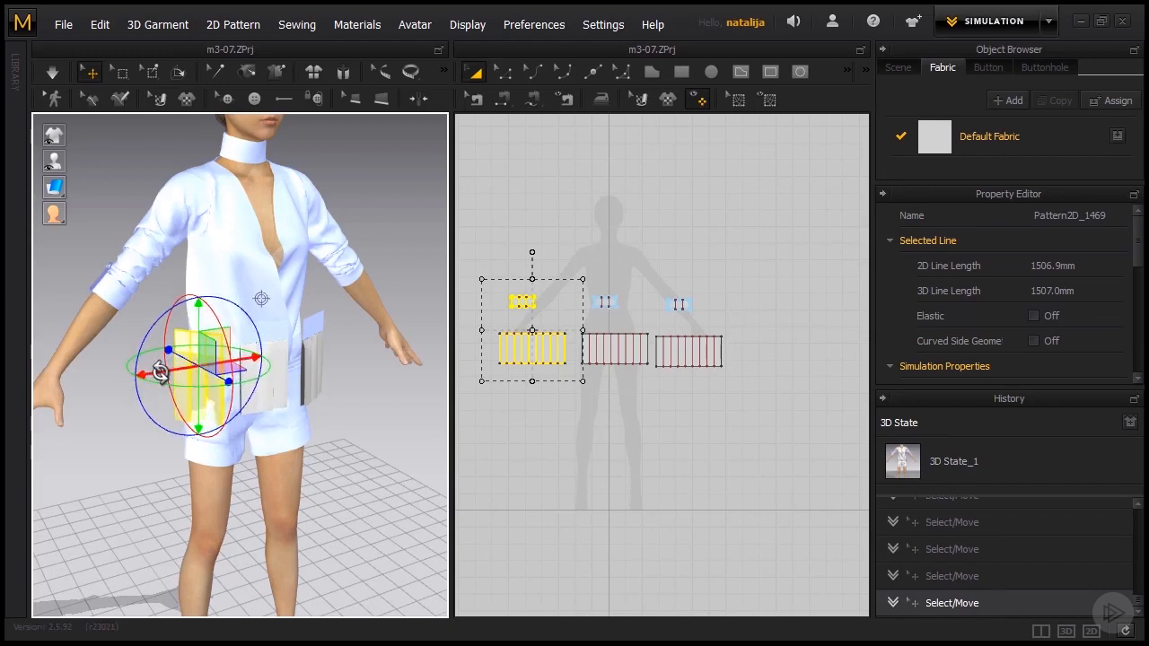